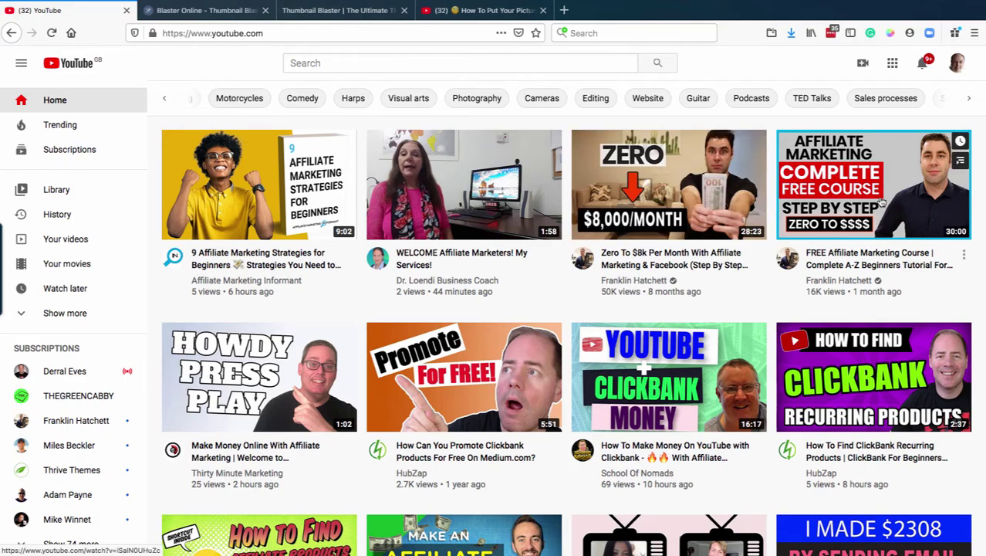
- Look through the video thumbnails on the YouTube home feed to compare their designs
scroll(664, 324, "down", 5)
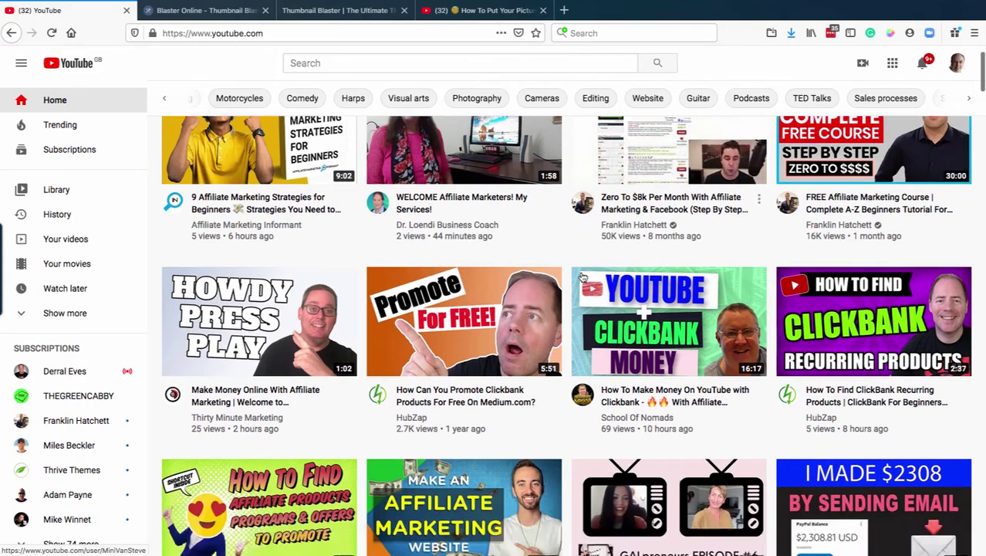
scroll(583, 277, "down", 2)
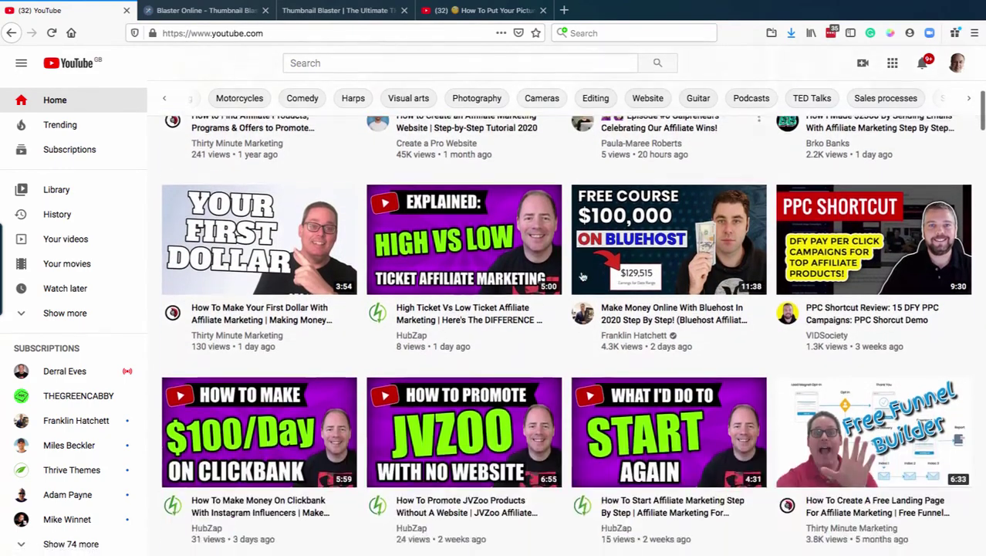
scroll(583, 277, "up", 1)
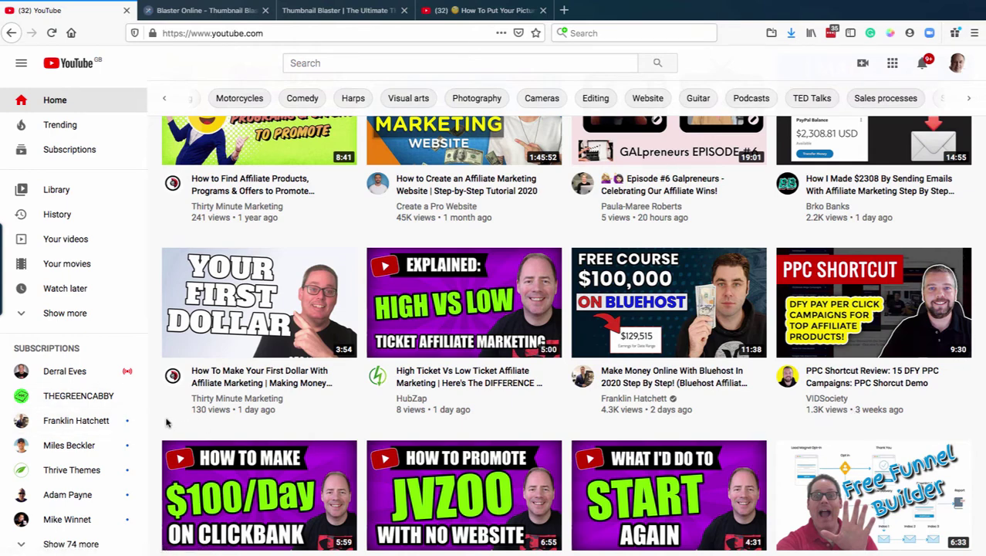
scroll(166, 422, "down", 3)
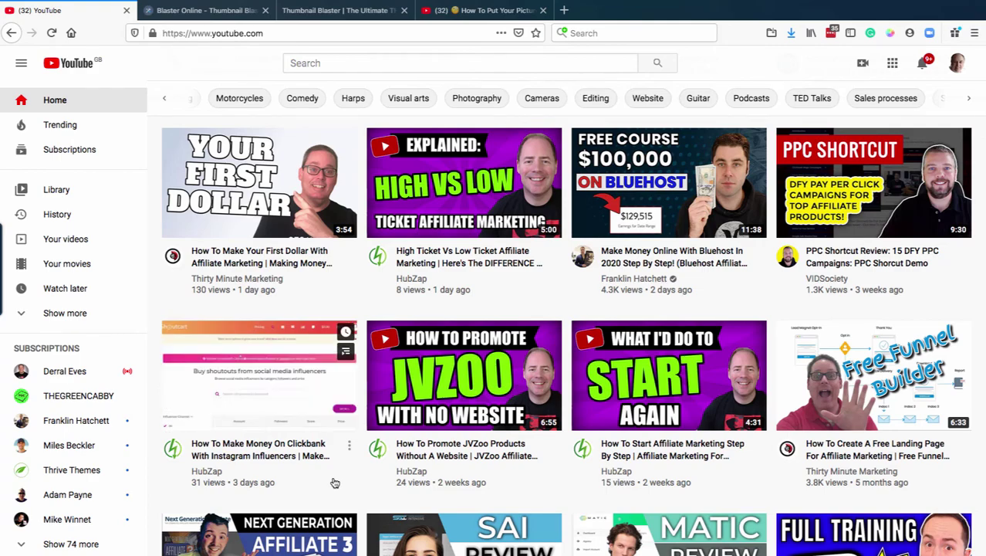
scroll(335, 482, "down", 3)
scroll(335, 482, "down", 3)
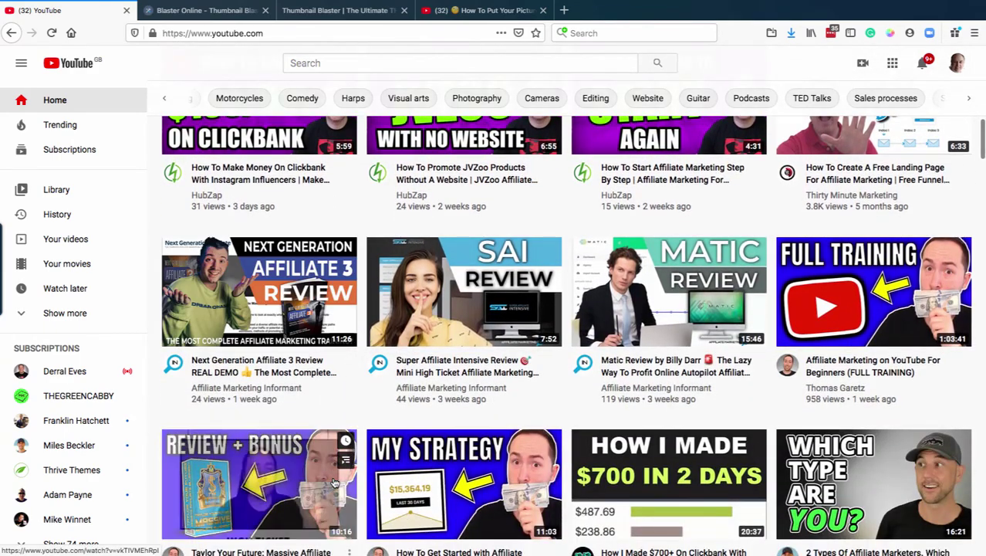
scroll(335, 482, "down", 9)
mouse_move(335, 483)
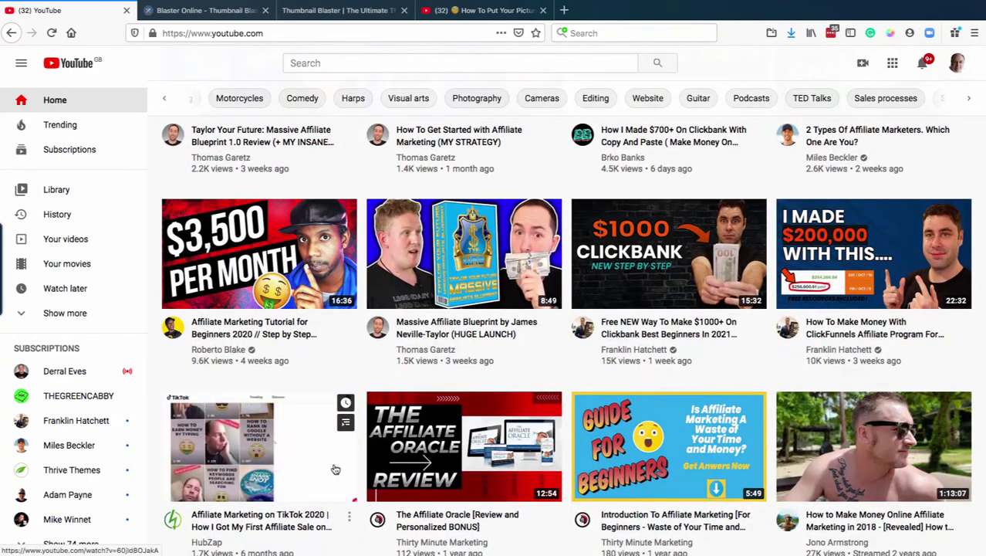
scroll(335, 469, "up", 8)
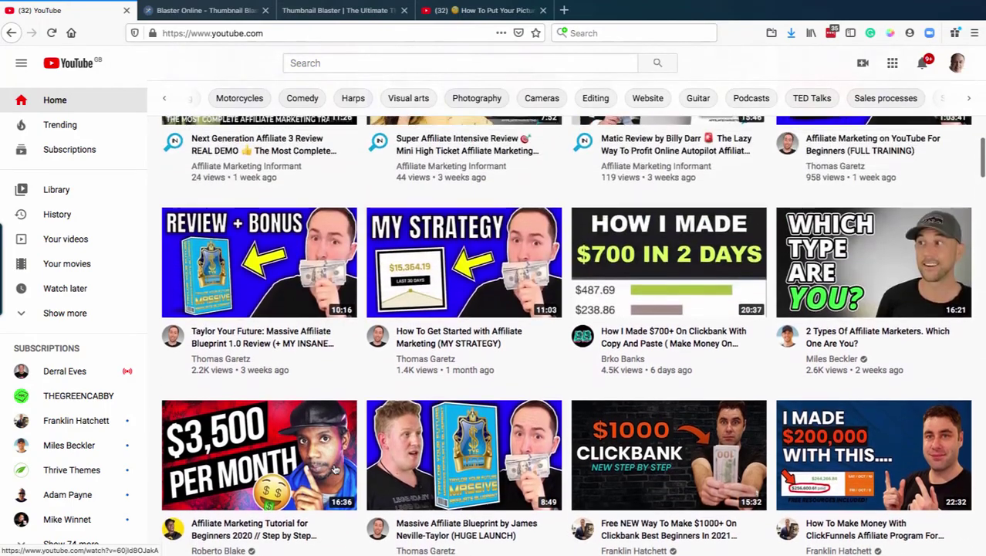
scroll(335, 469, "up", 5)
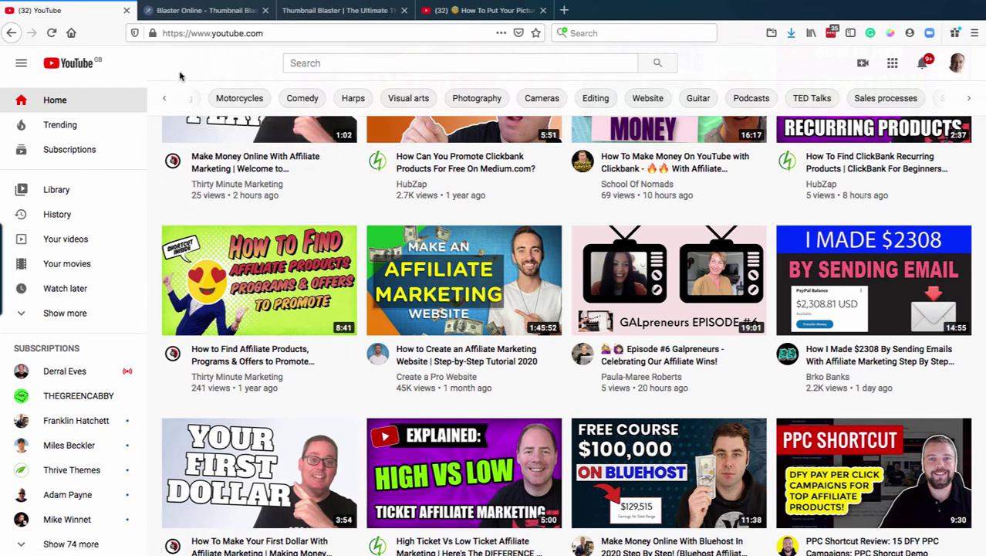
- Switch to Thumbnail Blaster in Blaster Online and look over the channel's videos in the Thumbnail Creator
left_click(193, 13)
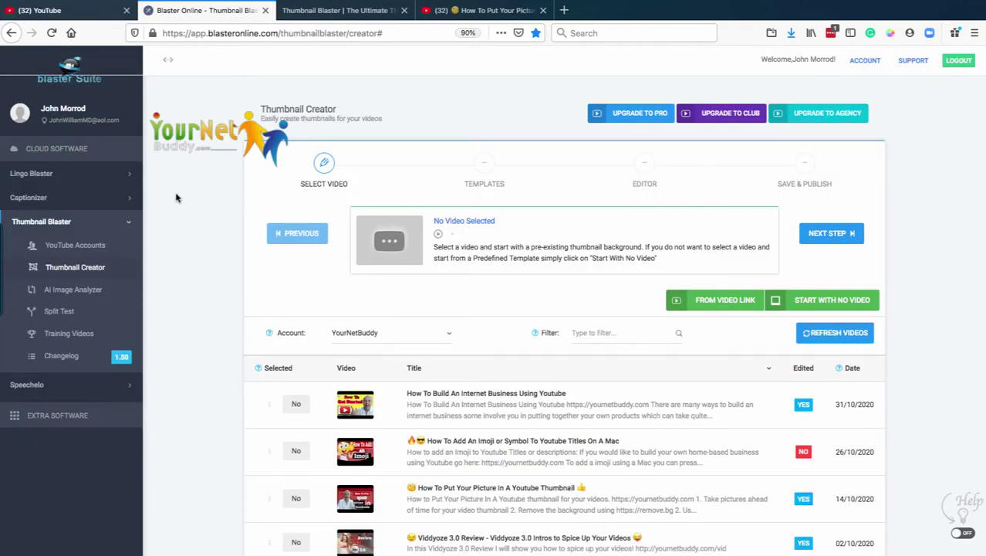
scroll(176, 199, "down", 3)
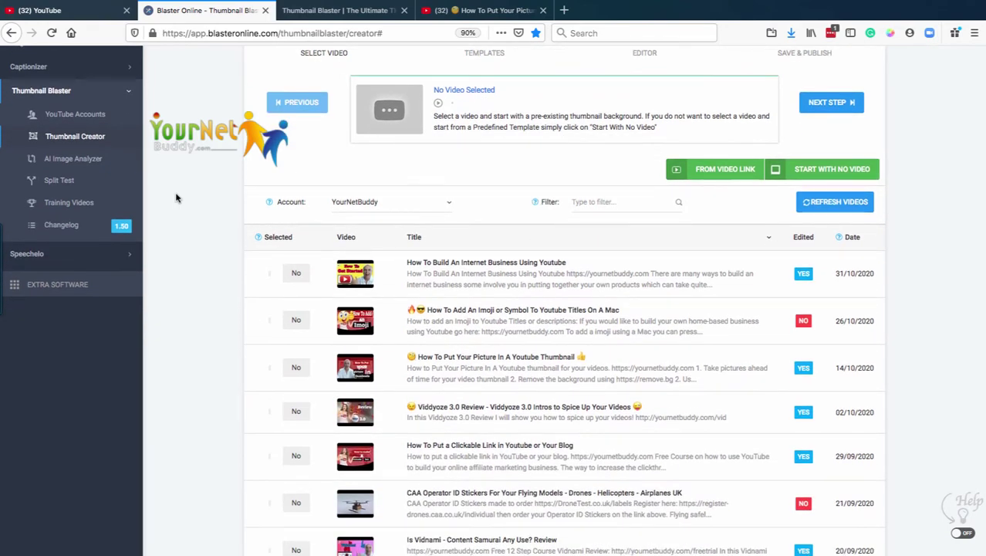
scroll(176, 198, "up", 3)
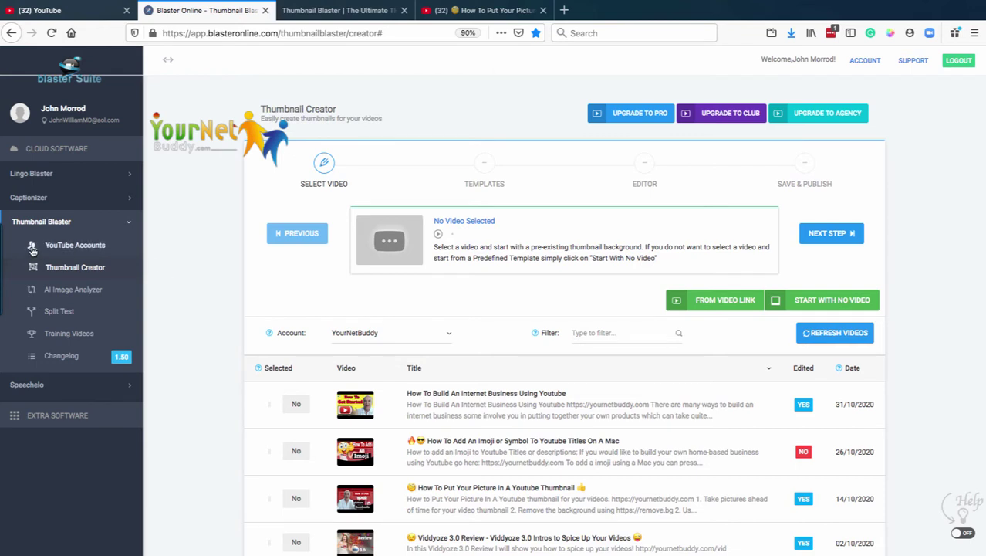
- View the connected YouTube accounts and the Google sign-in for adding another one, closing it without choosing an account
left_click(67, 246)
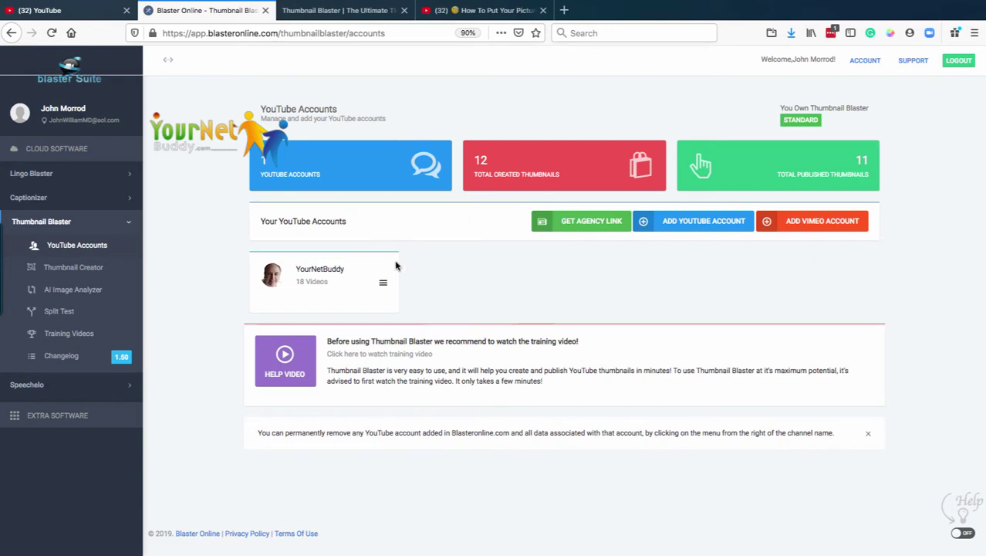
left_click(692, 224)
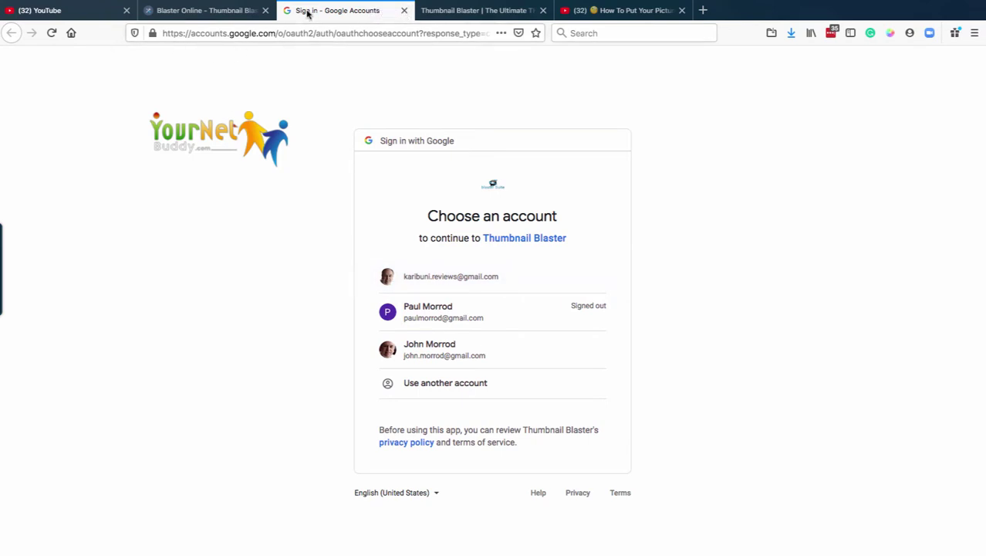
left_click(404, 10)
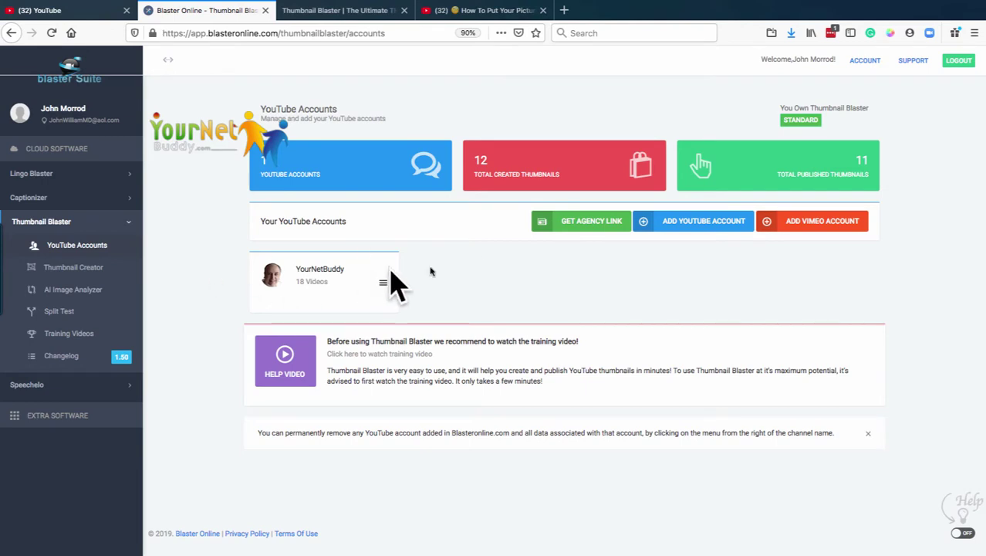
- In the Thumbnail Creator, select the video "Work From Home Affiliate Marketing - How To Work From Home Selling Other Peoples Products Fast Cash"
left_click(53, 270)
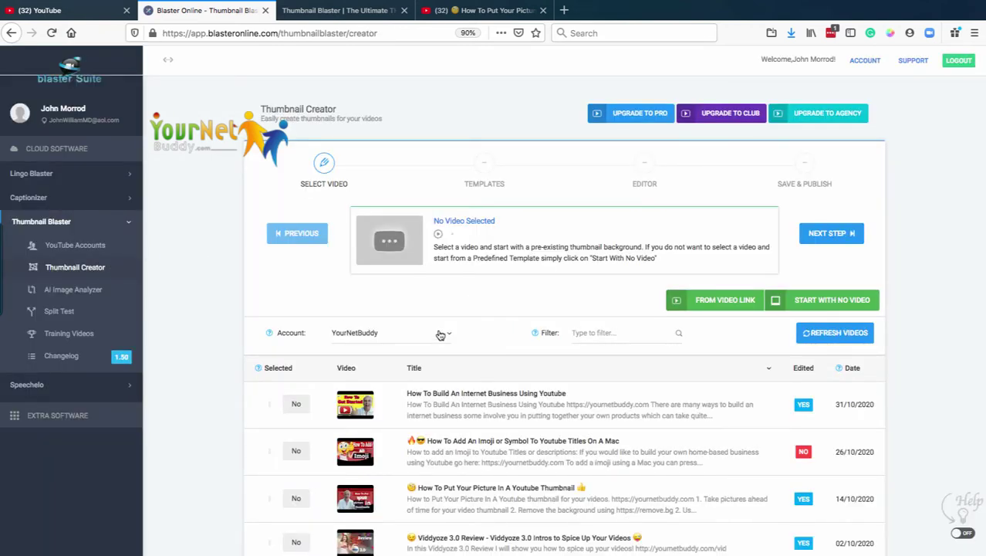
scroll(436, 332, "down", 7)
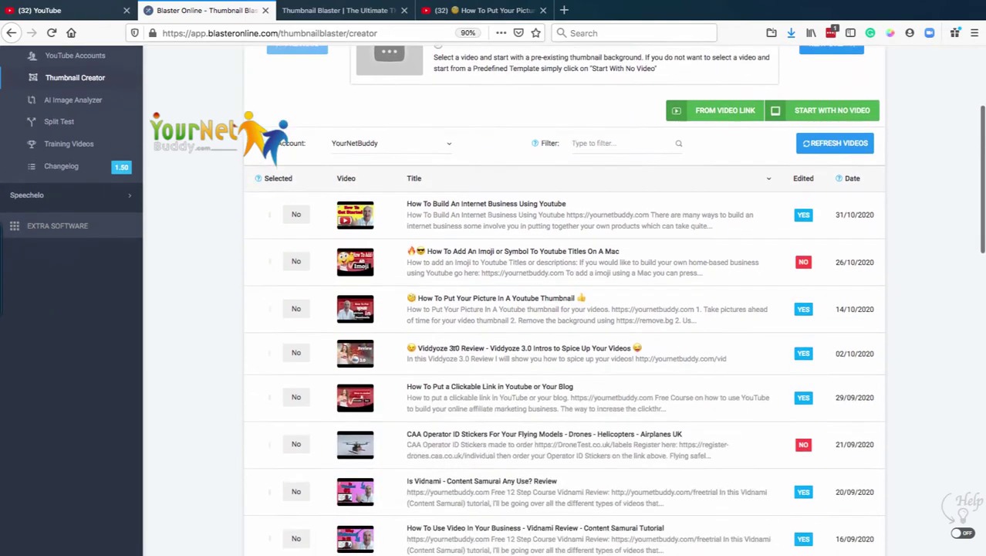
scroll(452, 303, "down", 7)
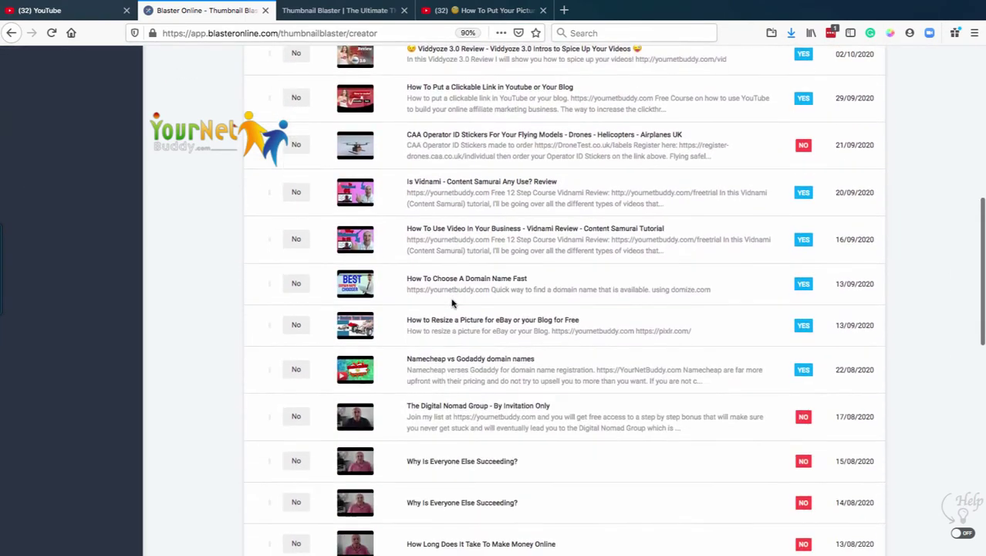
scroll(452, 304, "down", 1)
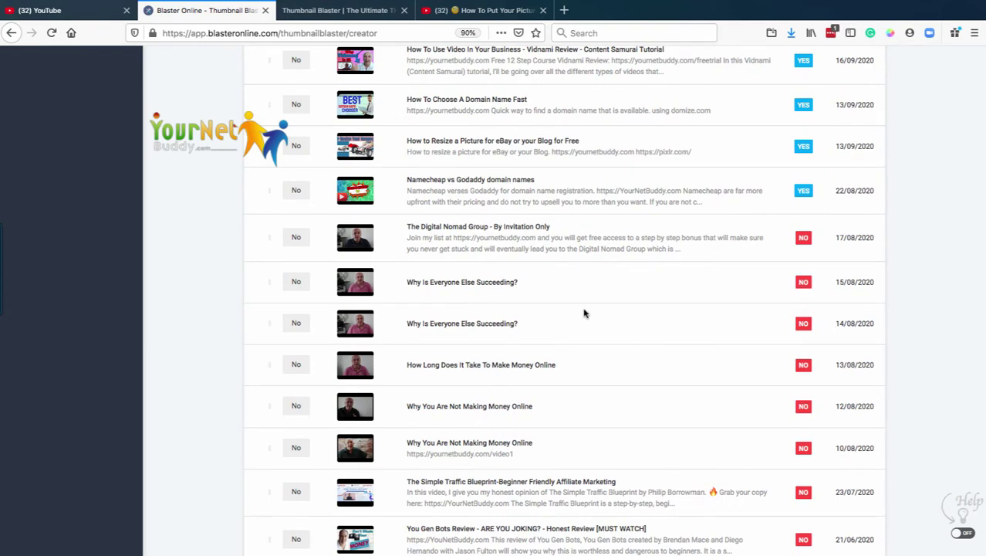
scroll(583, 311, "up", 3)
scroll(584, 313, "down", 3)
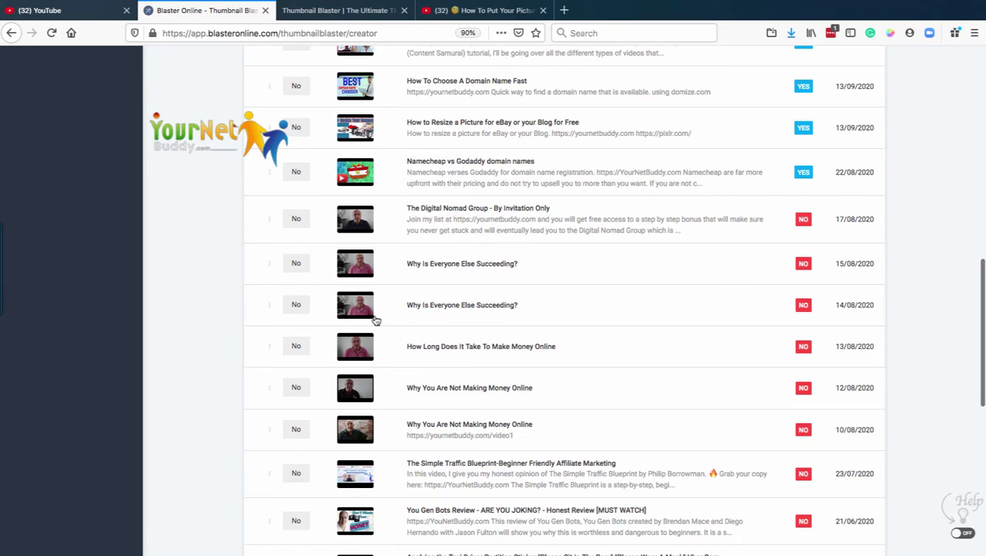
scroll(396, 321, "down", 2)
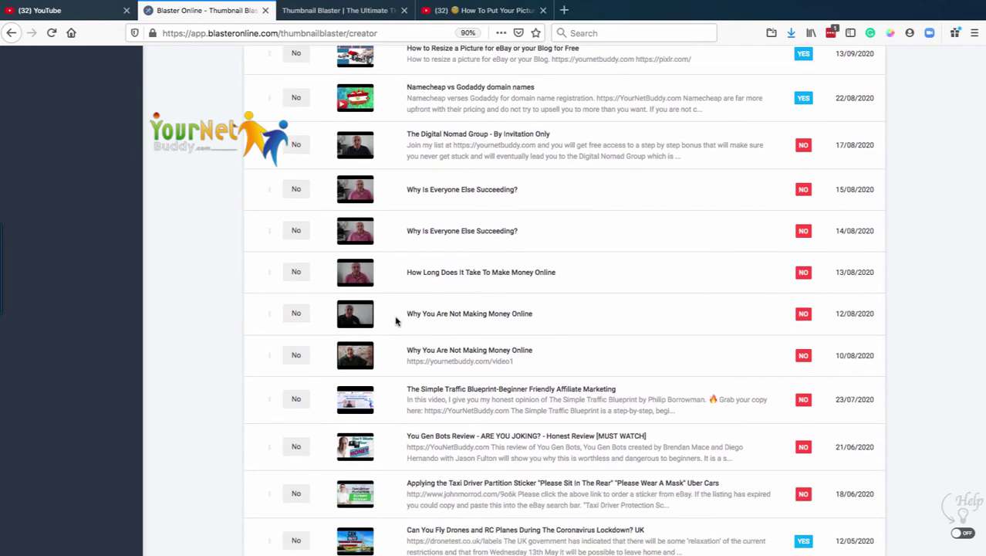
scroll(396, 321, "up", 5)
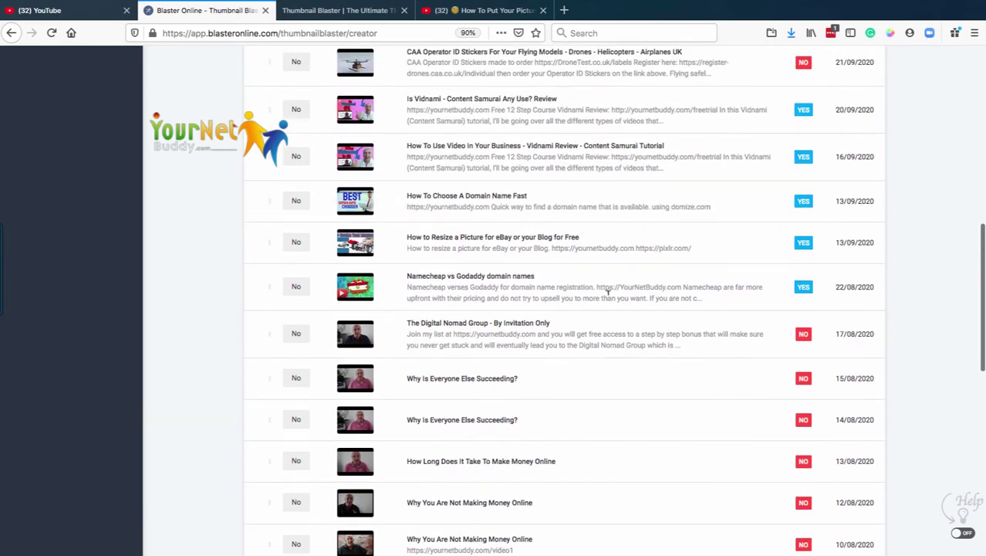
scroll(584, 297, "down", 14)
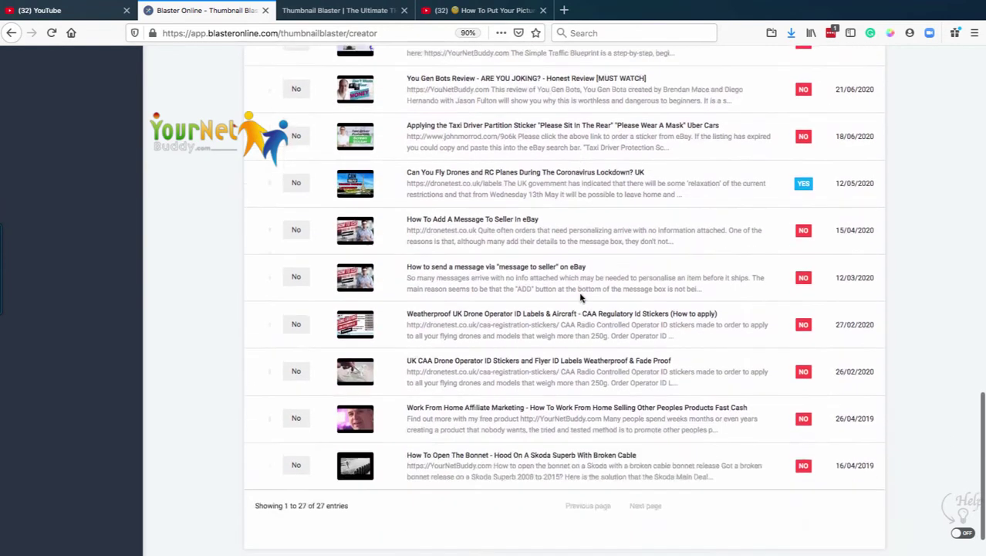
scroll(581, 297, "down", 1)
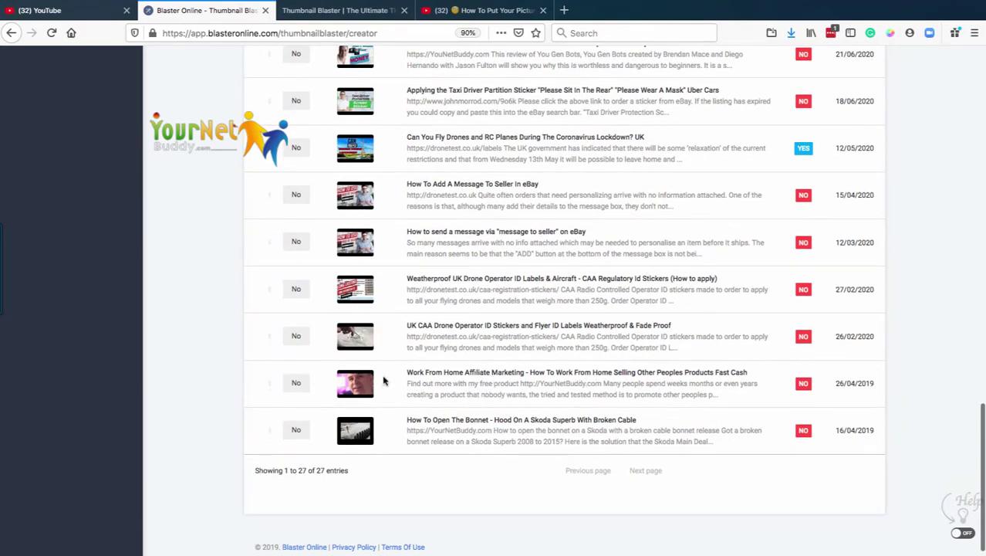
scroll(384, 381, "down", 1)
left_click(419, 378)
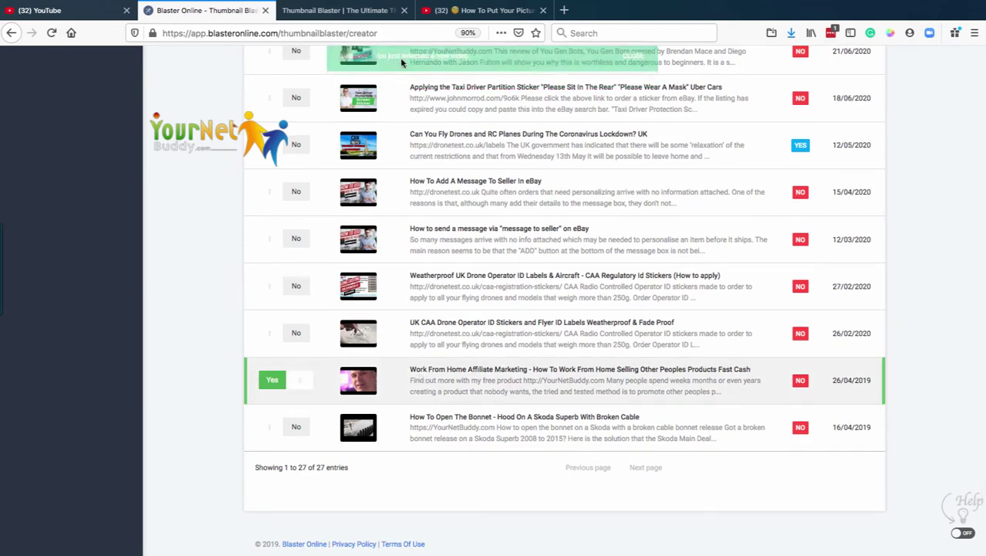
scroll(559, 265, "up", 20)
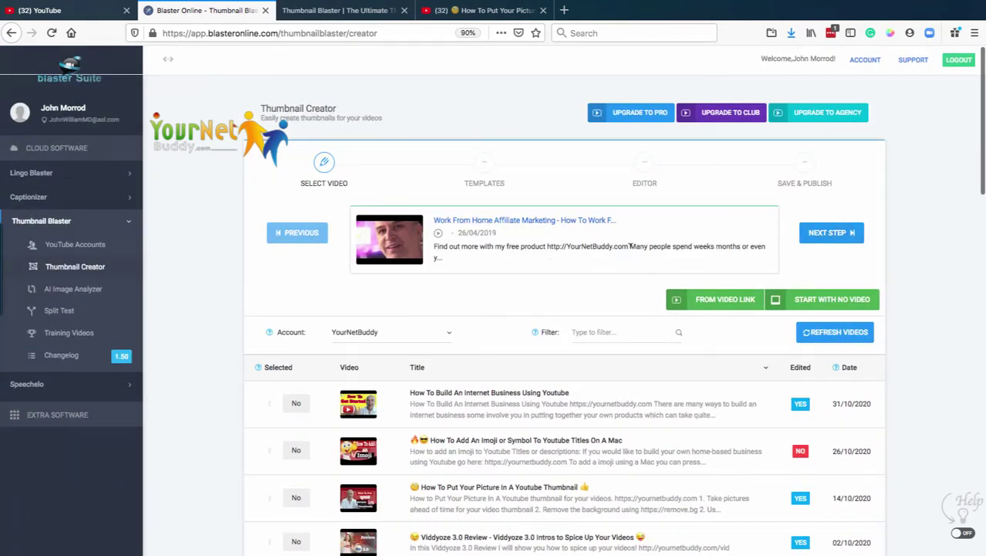
- Proceed to the template selection, dismissing the suggested templates, and filter the list to show only My templates
left_click(832, 235)
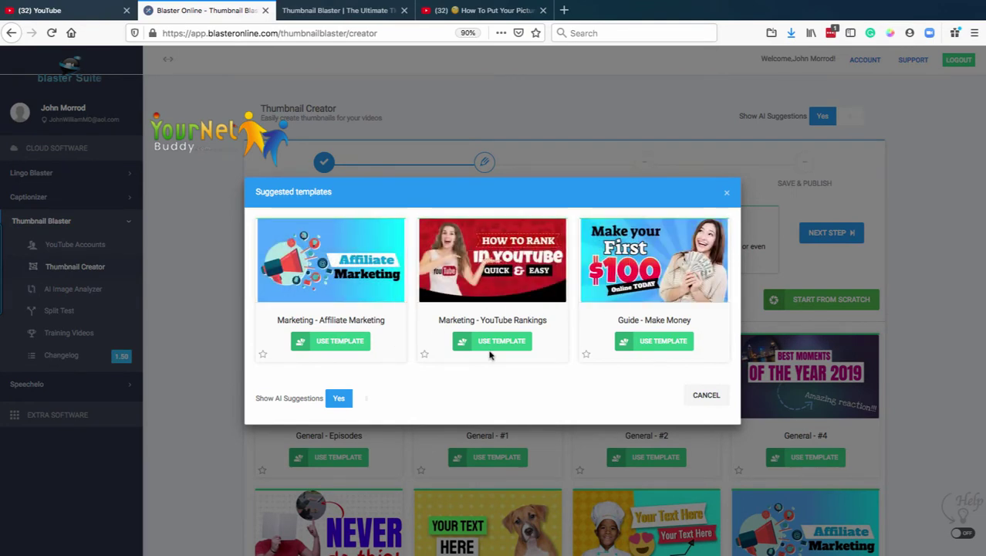
left_click(704, 396)
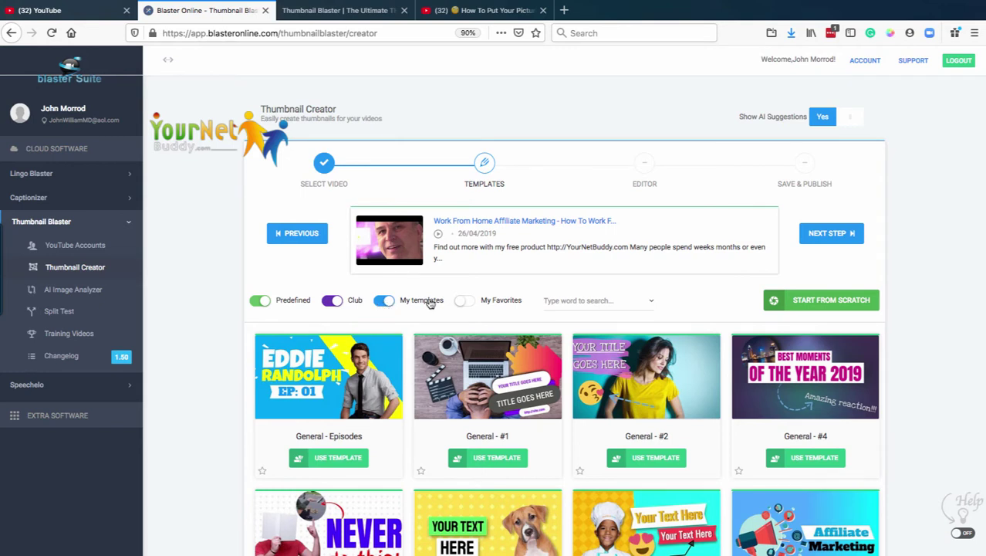
left_click(261, 304)
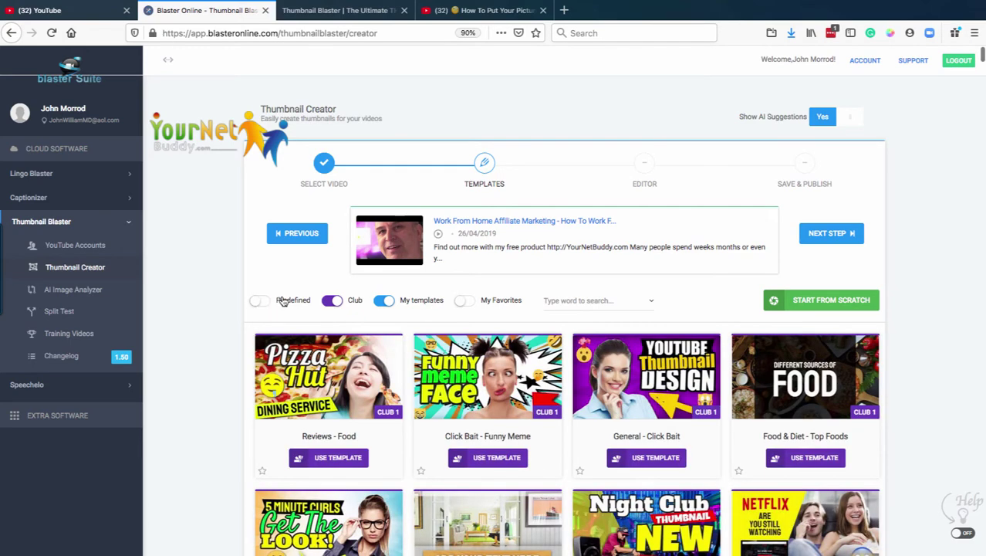
left_click(334, 302)
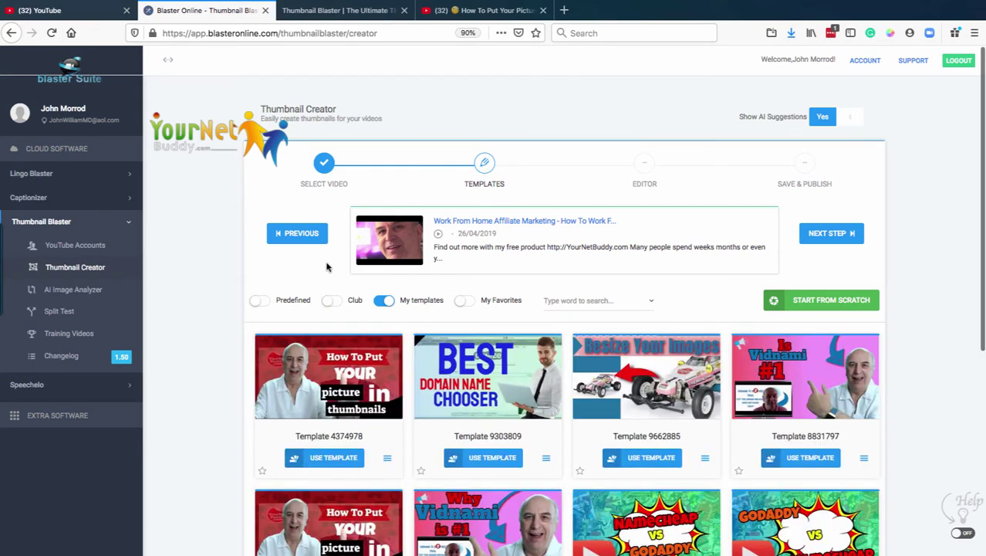
- Open the saved template 4492229, the one about making a clickable link, in the thumbnail editor
scroll(269, 280, "down", 5)
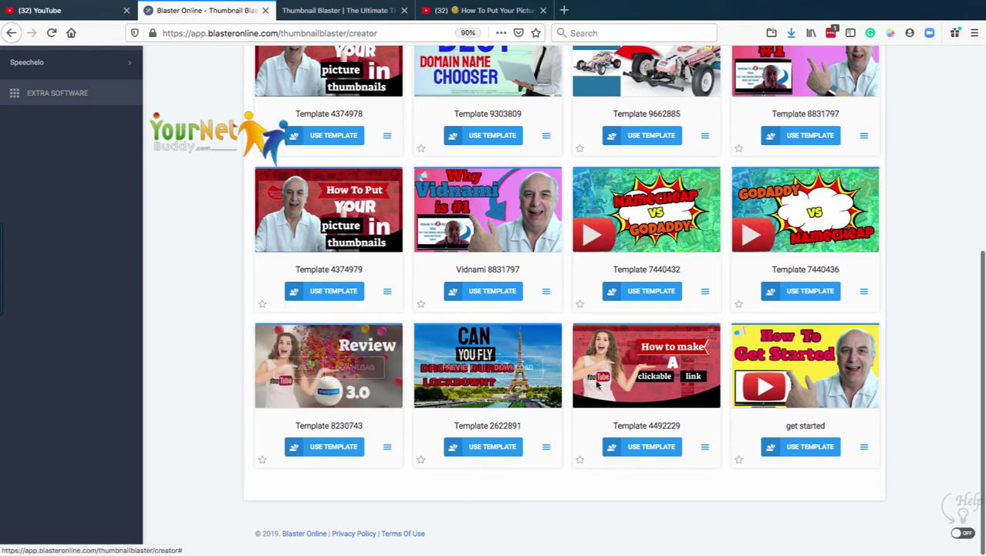
mouse_move(599, 385)
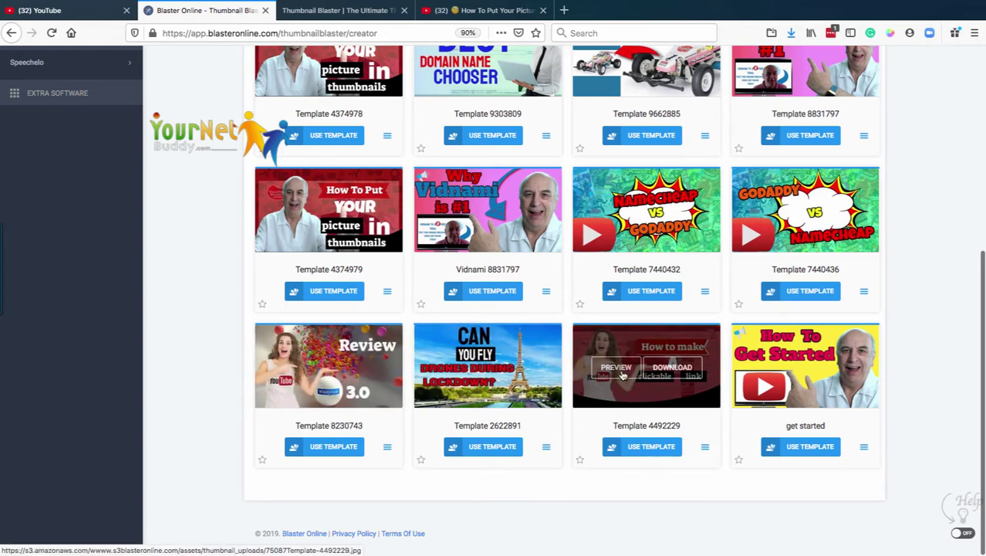
left_click(638, 450)
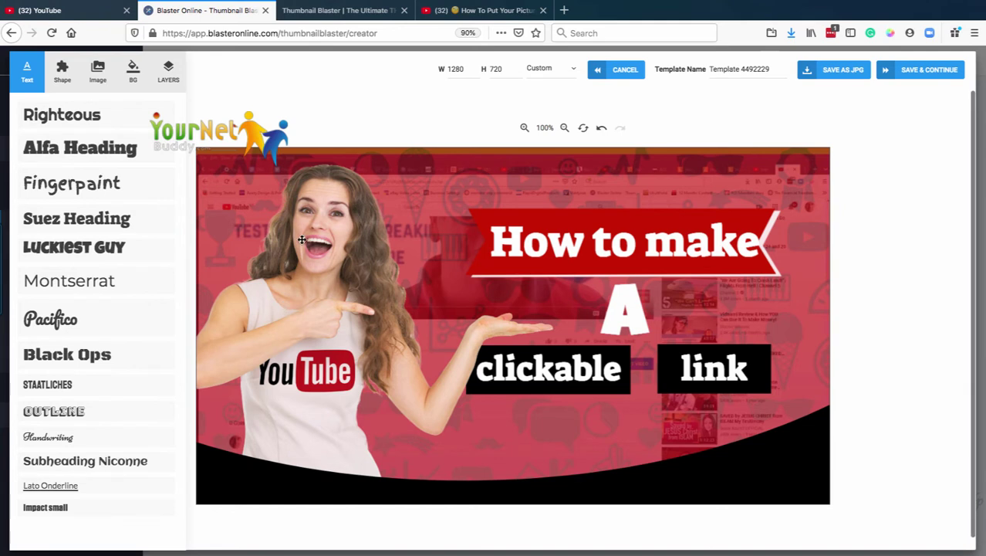
- Nudge the woman image to about X -100, Y 14, and slightly reposition the "How to make" heading and its red ribbon
left_click(309, 288)
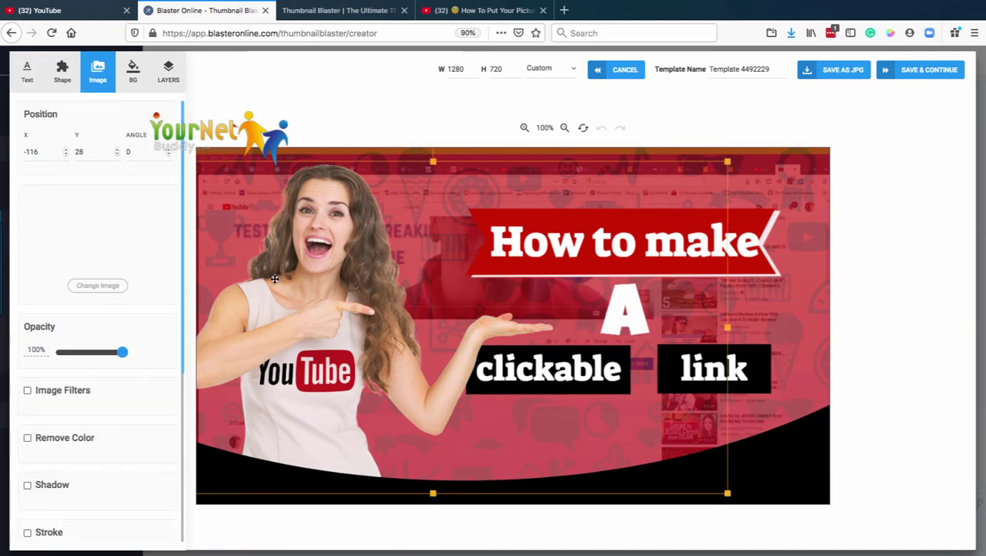
left_click_drag(274, 278, 293, 292)
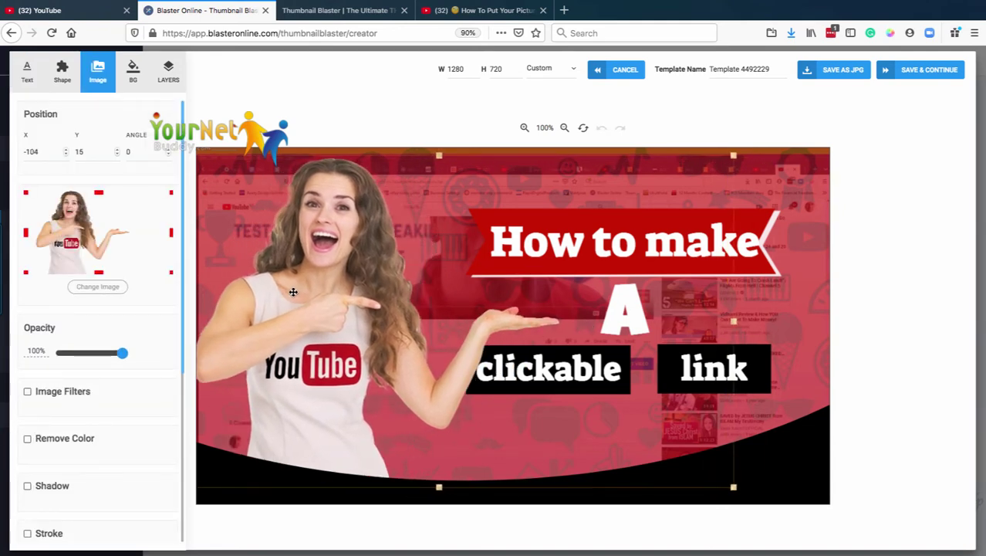
left_click(569, 253)
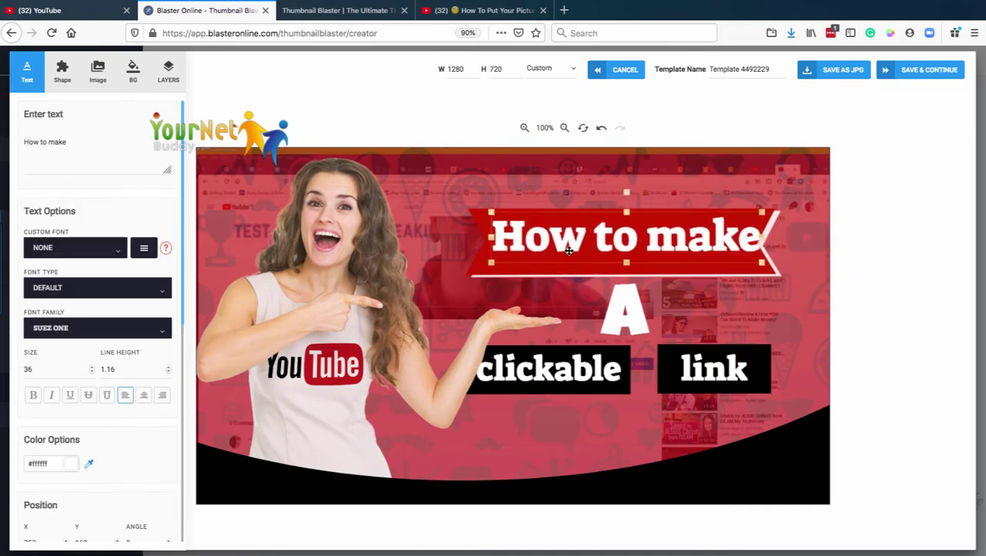
left_click_drag(569, 250, 477, 272)
left_click(482, 276)
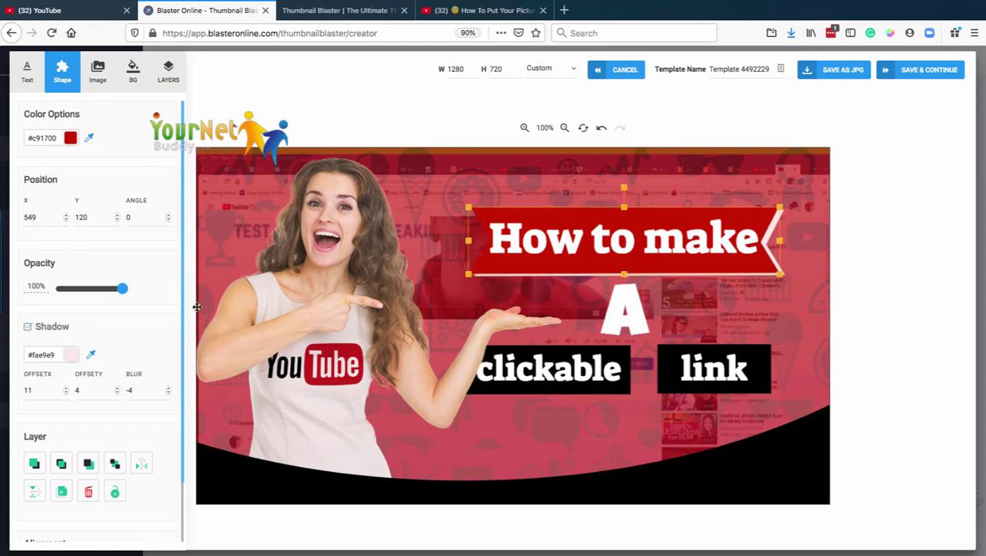
- Open the image replacement options for the woman picture and review the upload, YouTube frame and My Images sources
left_click(320, 324)
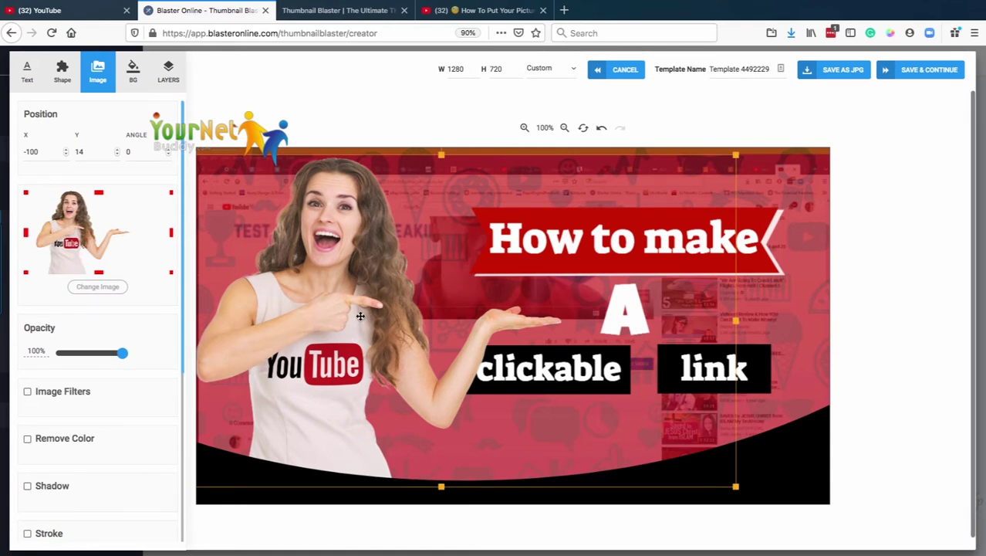
left_click(92, 290)
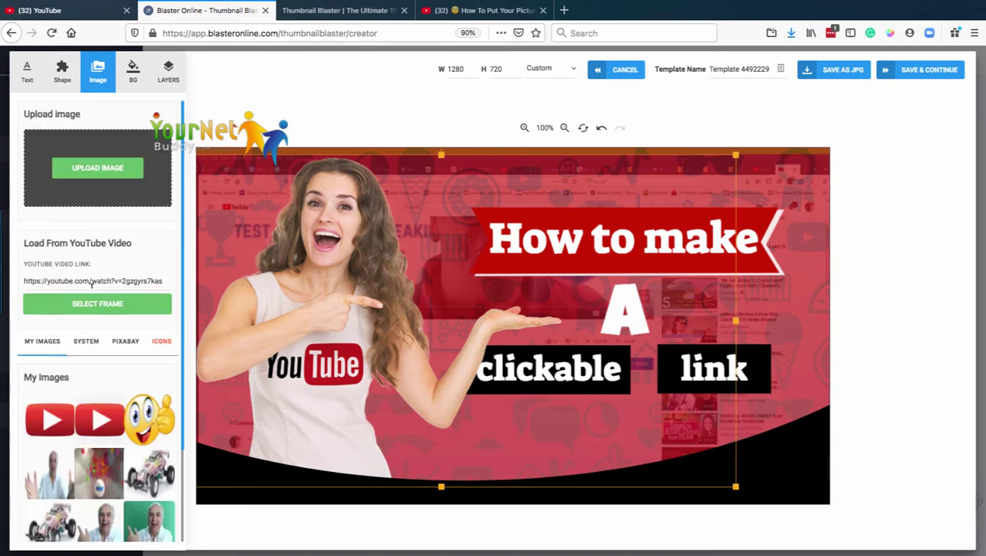
scroll(85, 464, "down", 3)
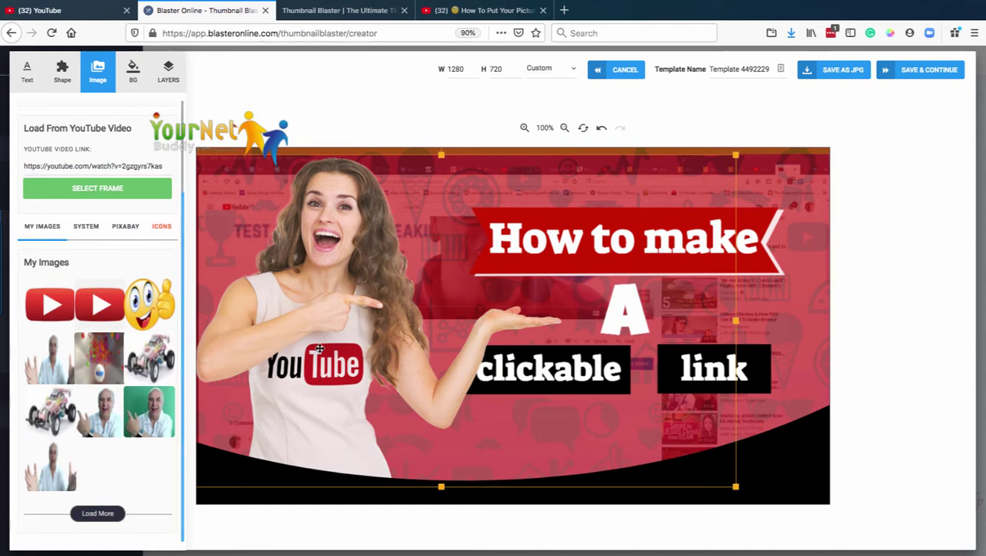
scroll(117, 234, "up", 3)
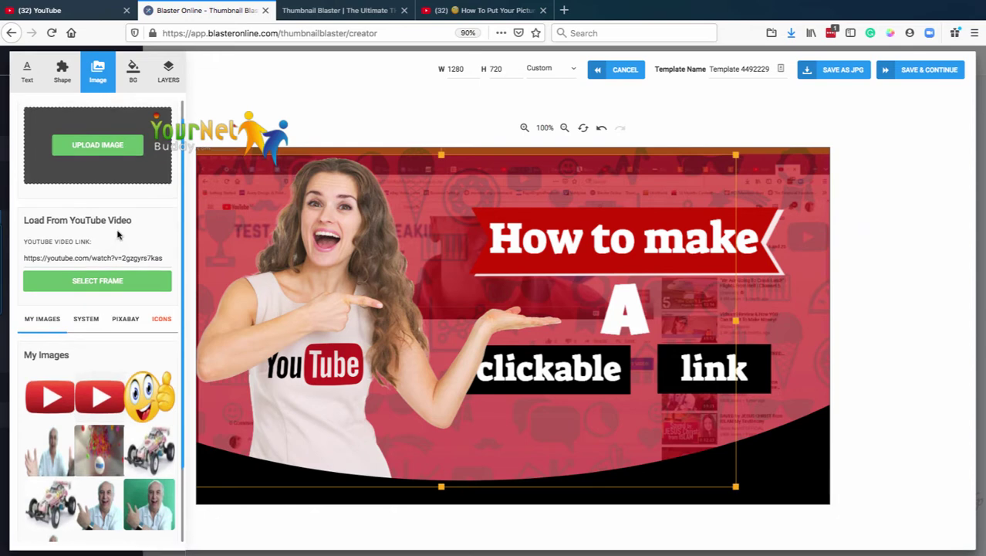
scroll(117, 234, "up", 1)
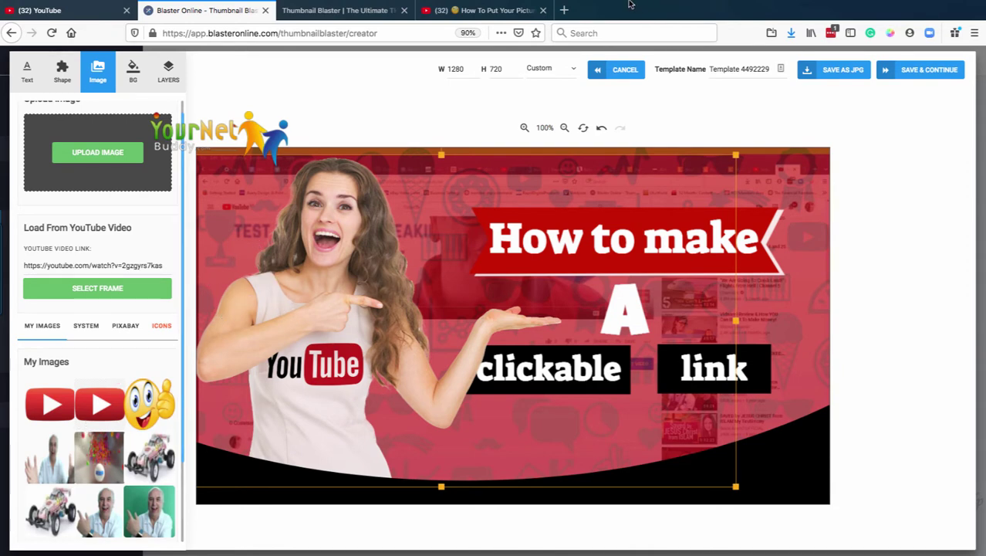
- Open the remove.bg website in a new browser tab
left_click(568, 10)
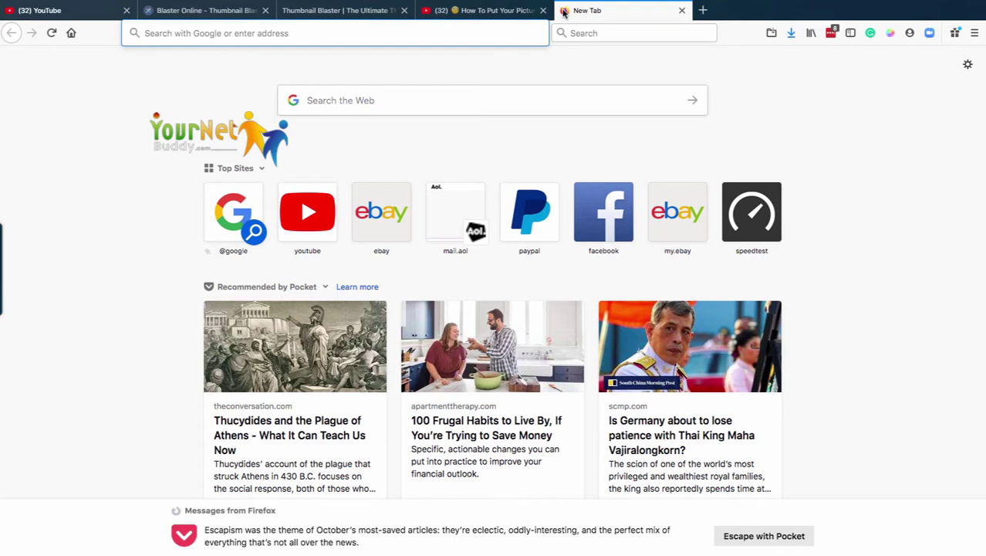
type("remo")
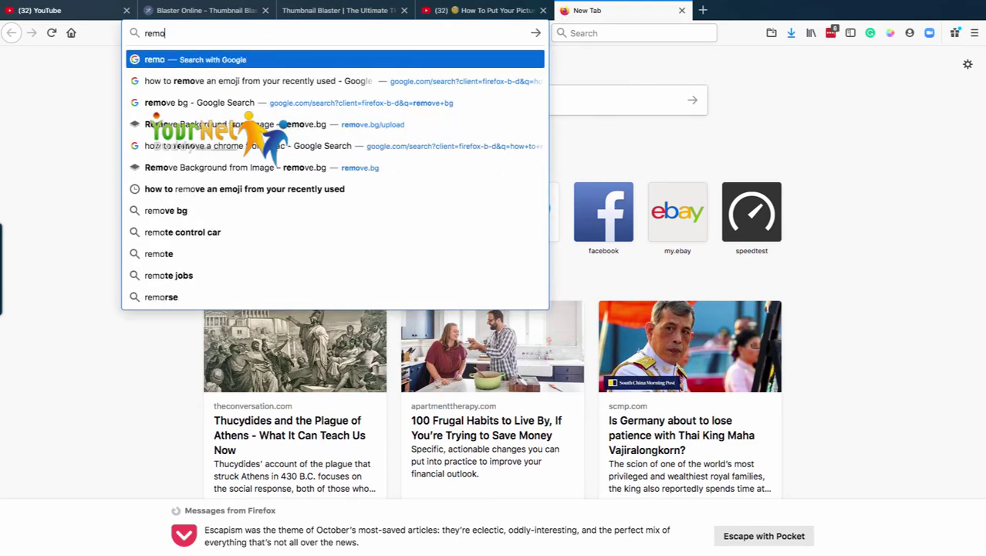
type("ve.g")
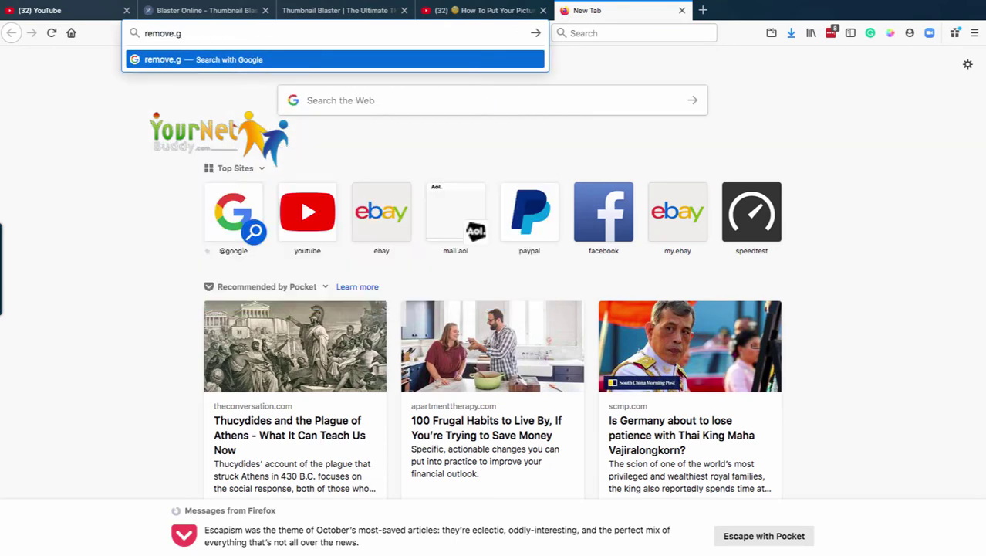
key("BackSpace")
type("bg")
key("Return")
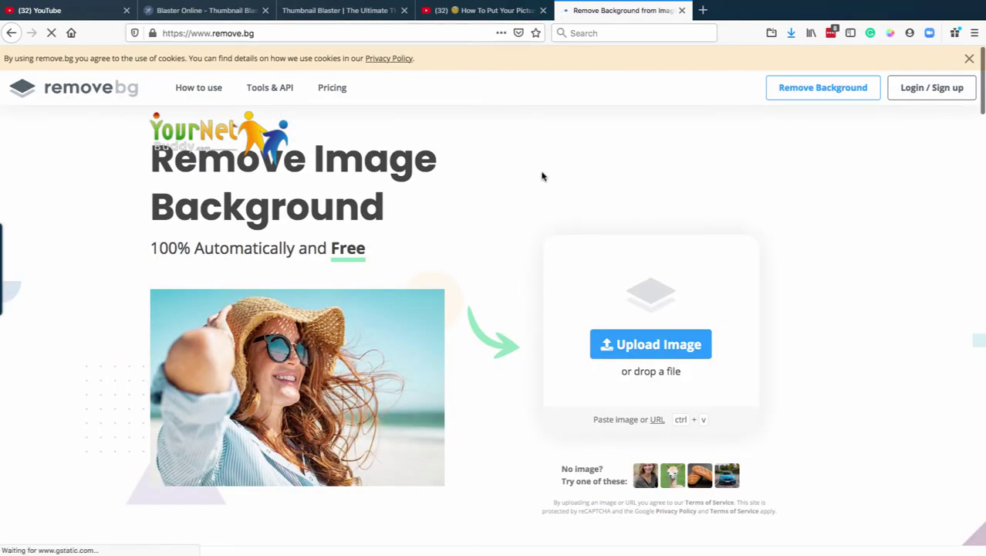
- Upload the green-screen photo of the surprised man from the Demo folder for background removal
left_click(655, 345)
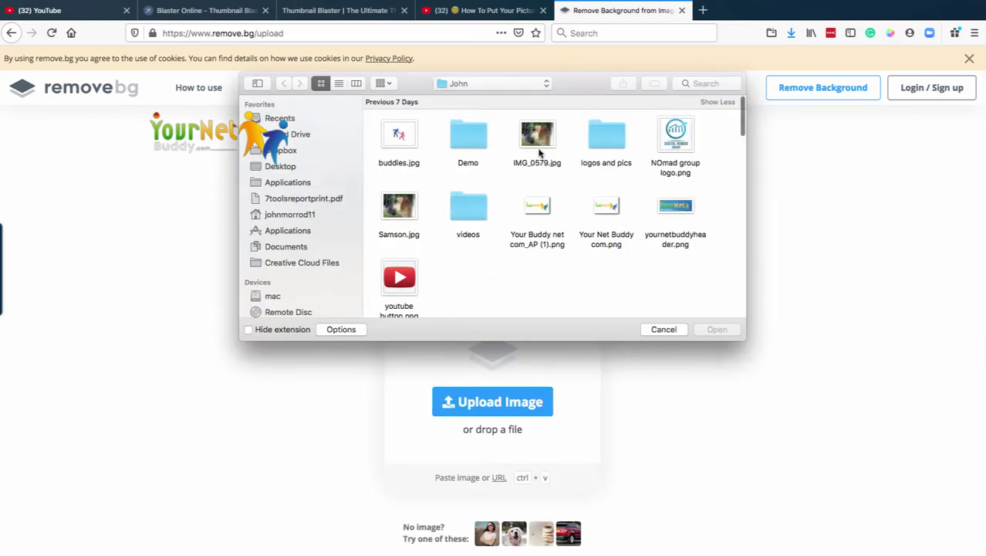
double_click(475, 144)
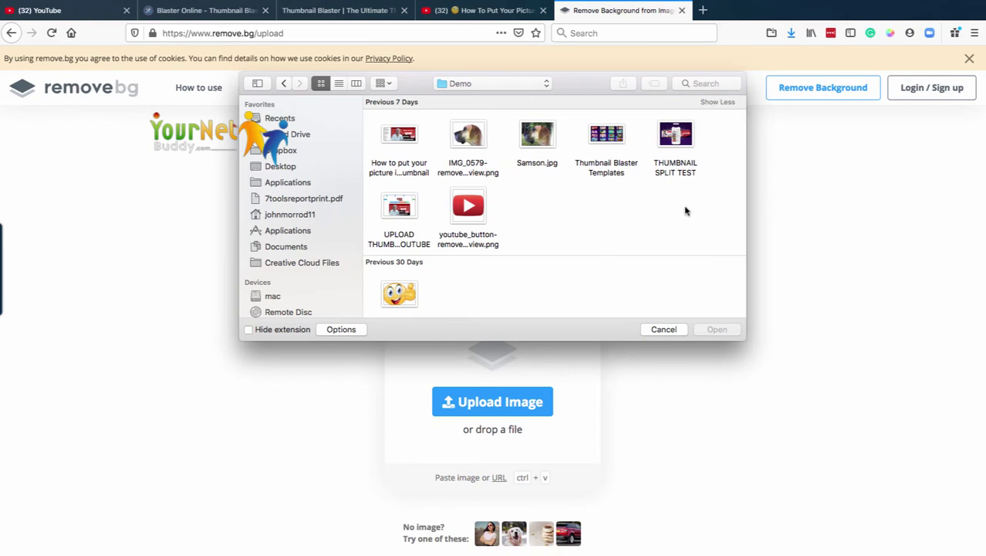
scroll(679, 207, "down", 5)
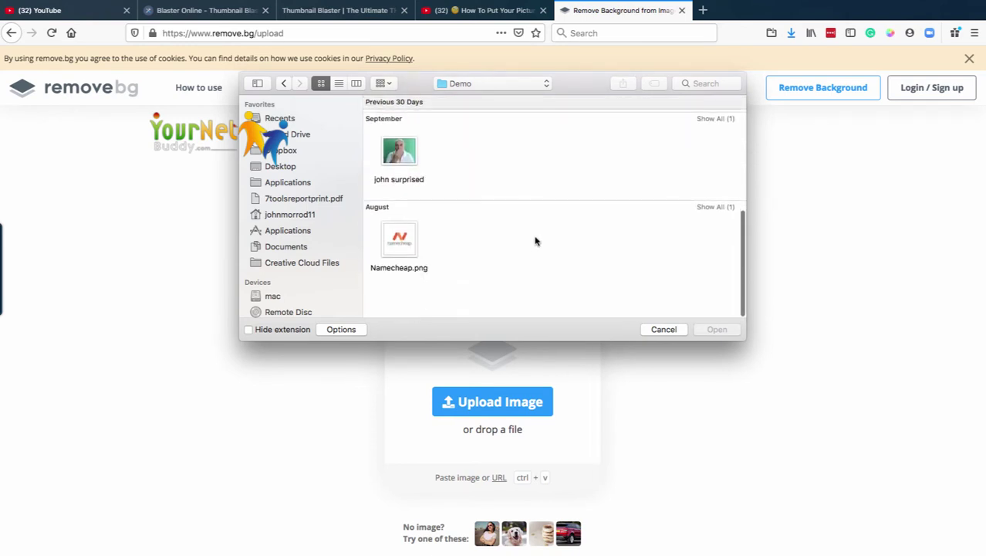
scroll(536, 241, "up", 5)
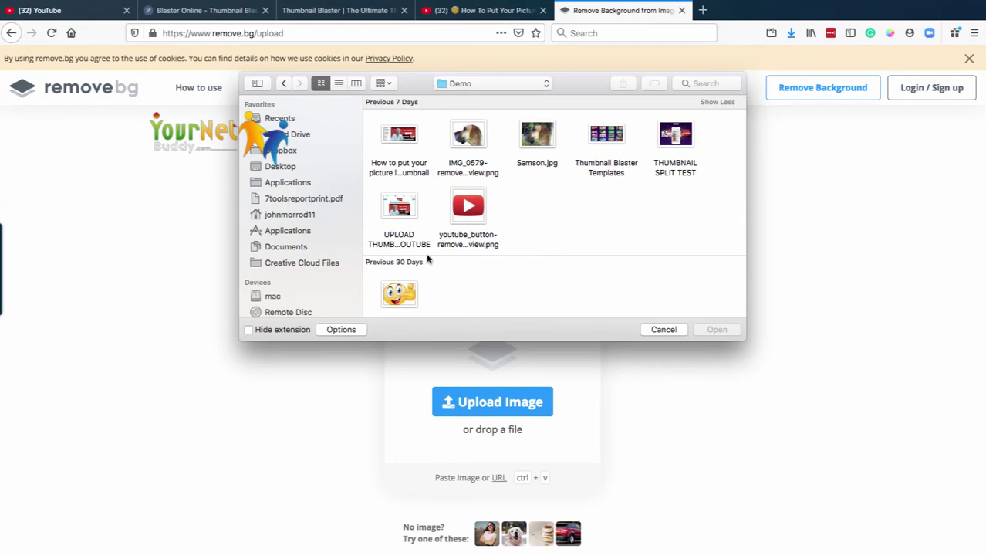
scroll(499, 253, "down", 3)
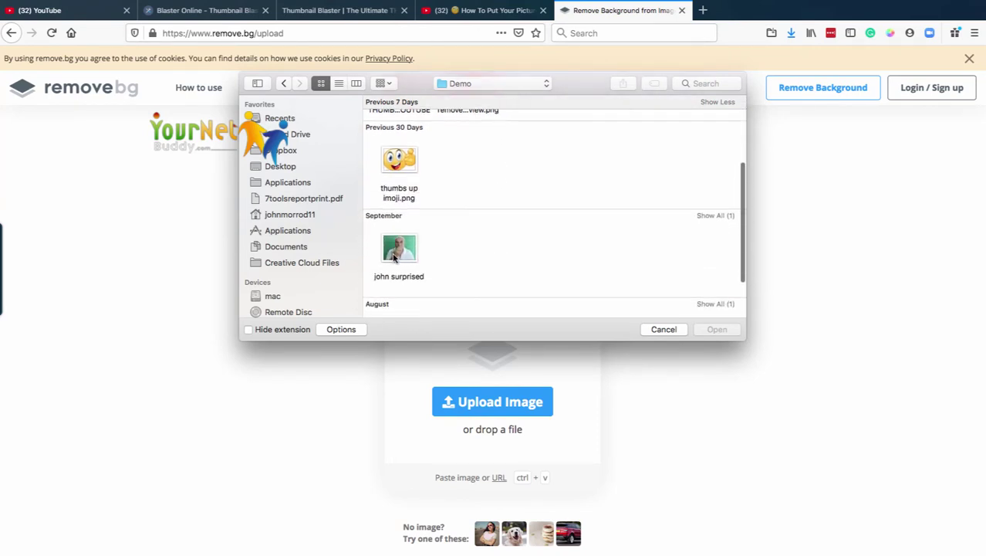
left_click(392, 256)
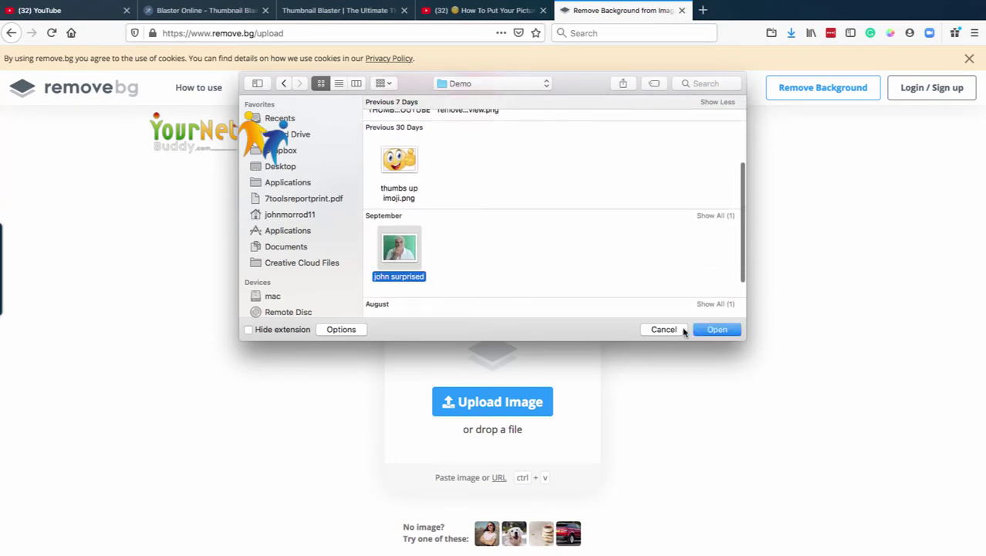
left_click(707, 329)
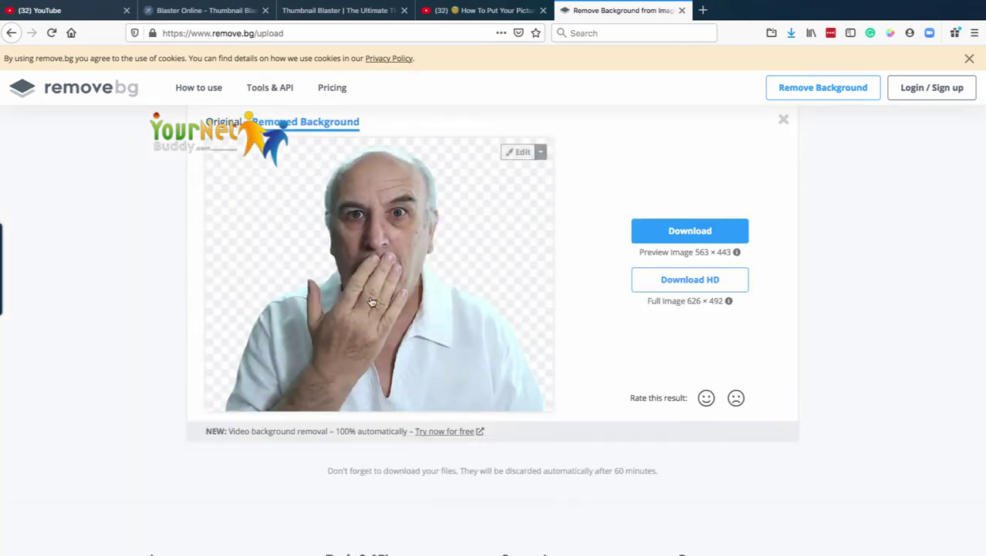
- Download the preview-size cut-out by saving the file, and show it in Finder
left_click(689, 234)
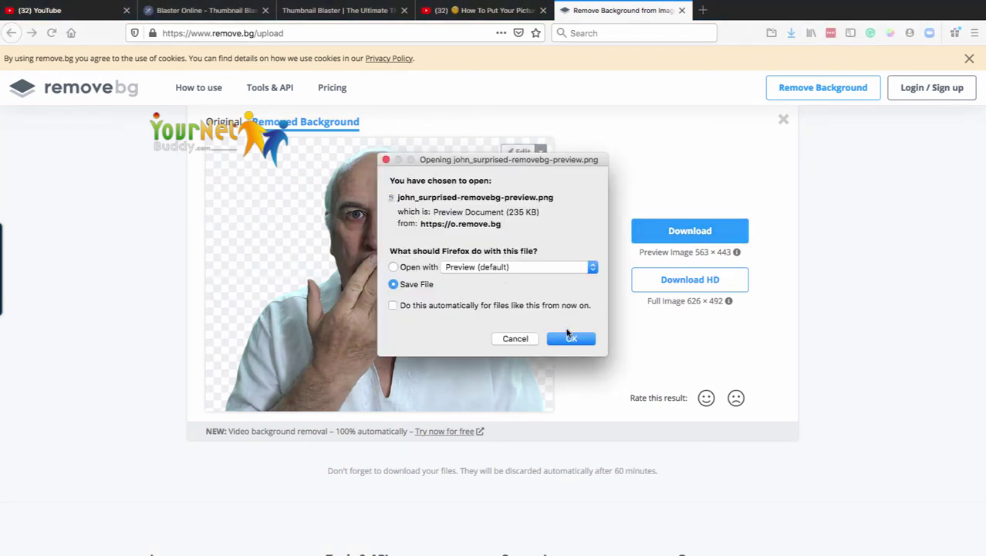
left_click(570, 338)
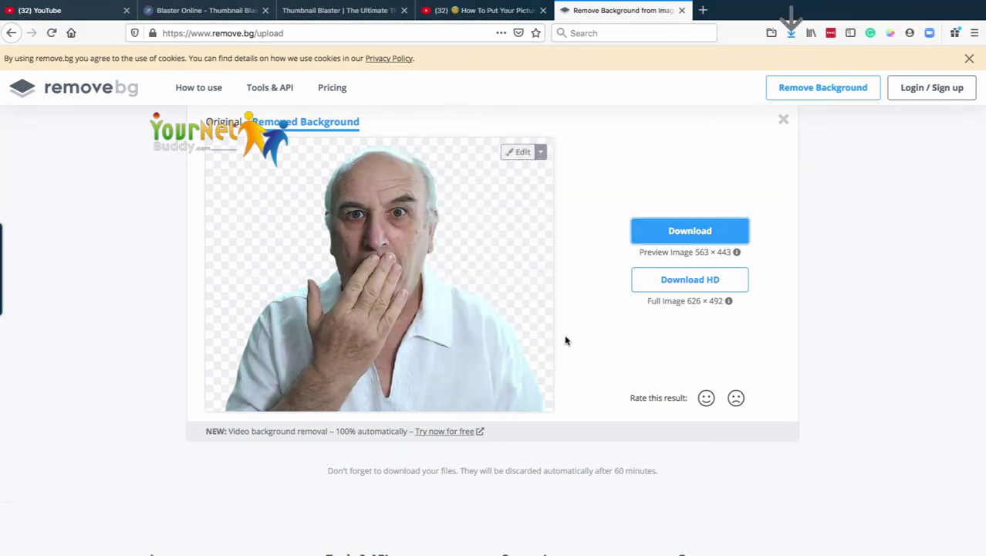
left_click(792, 33)
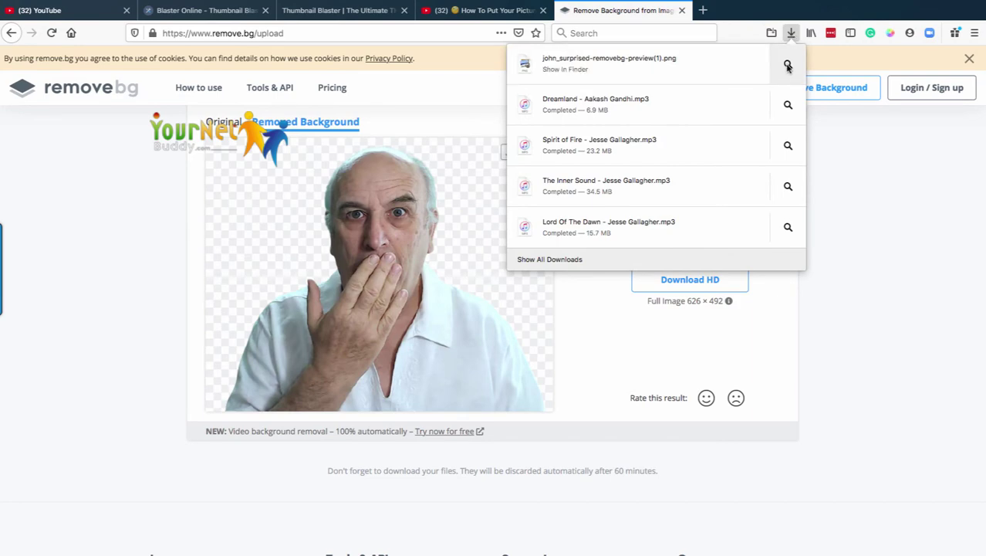
left_click(788, 65)
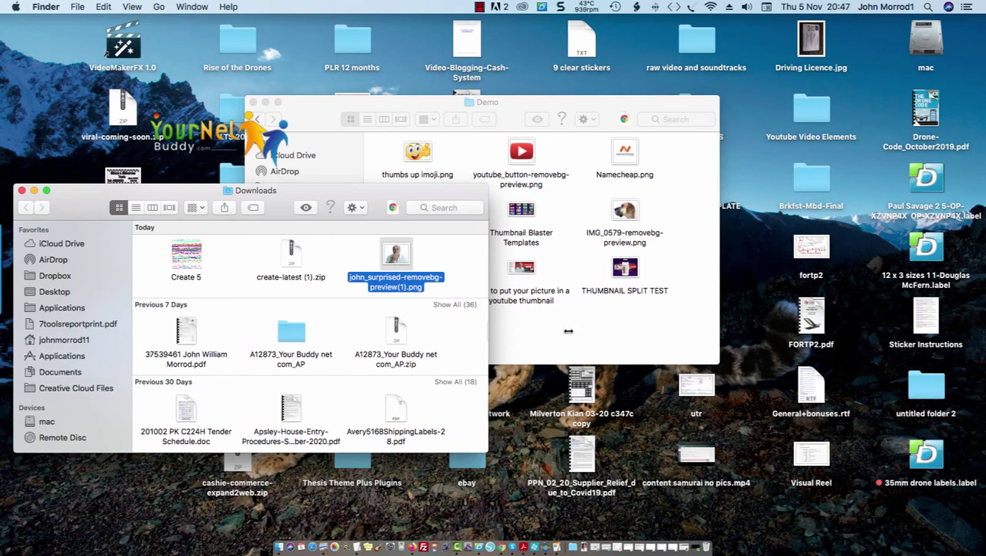
- Move the downloaded cut-out PNG from Downloads into the Demo folder, close both Finder windows and switch back to Firefox
left_click_drag(392, 255, 577, 322)
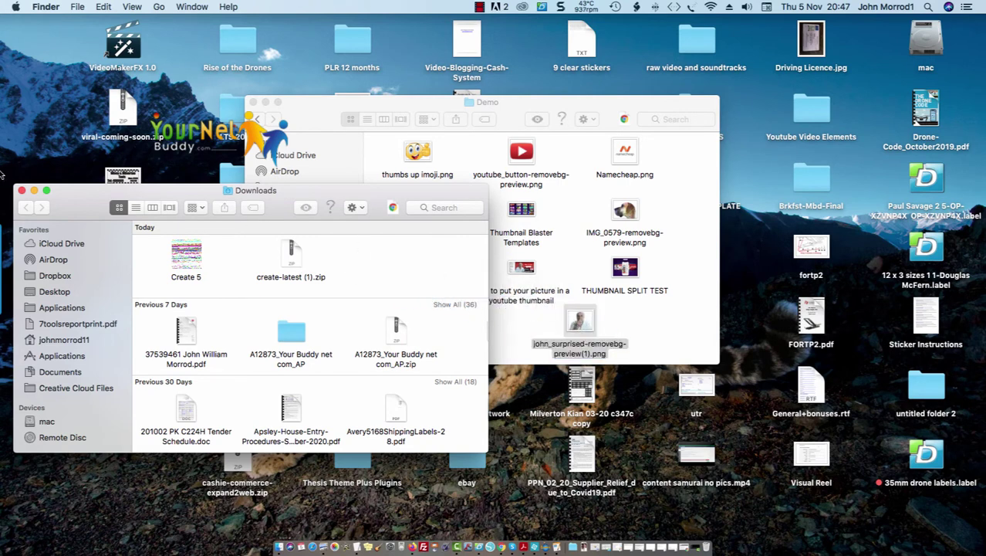
left_click(21, 190)
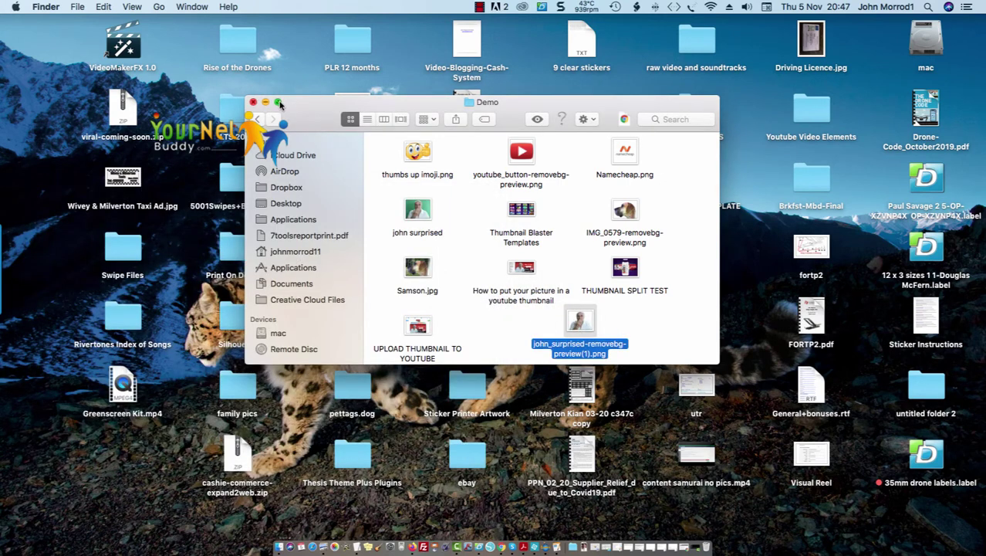
left_click(253, 103)
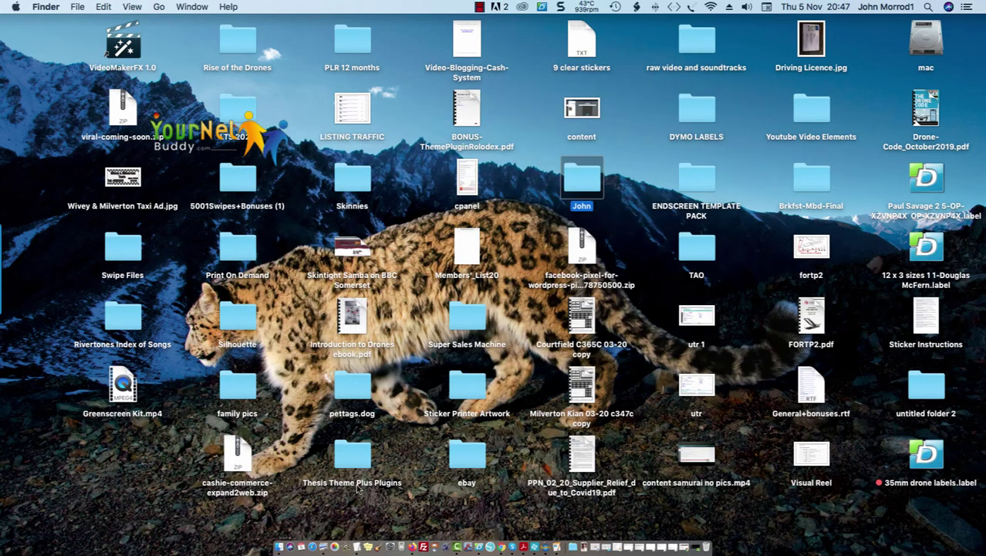
left_click(412, 539)
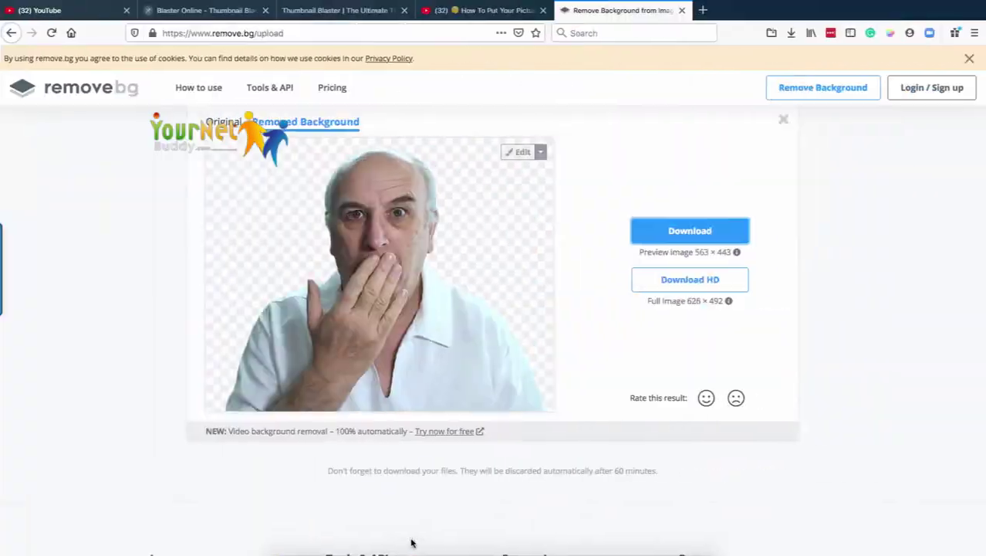
- Back in the thumbnail editor, open the woman picture's replacement options and upload the surprised man's cut-out PNG from the Demo folder
left_click(185, 11)
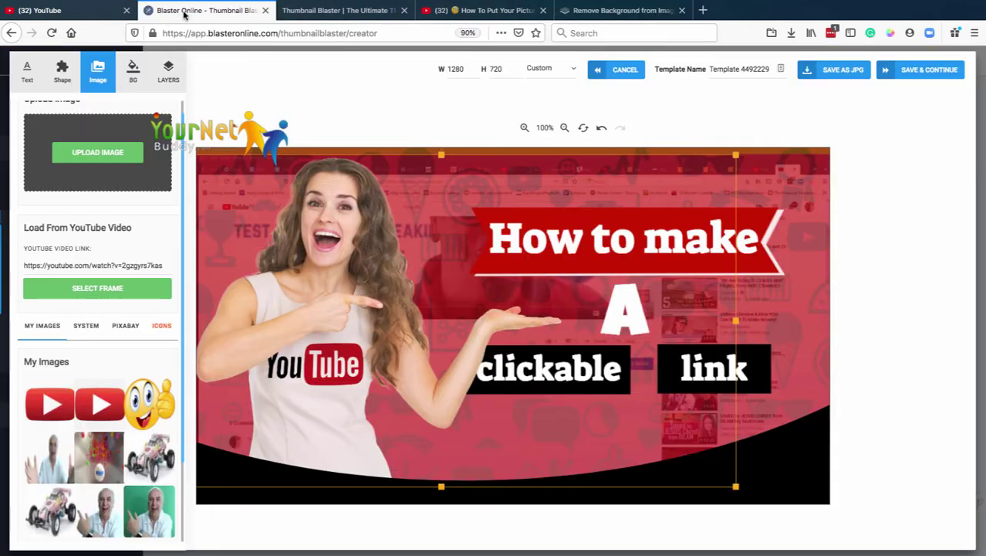
left_click(349, 355)
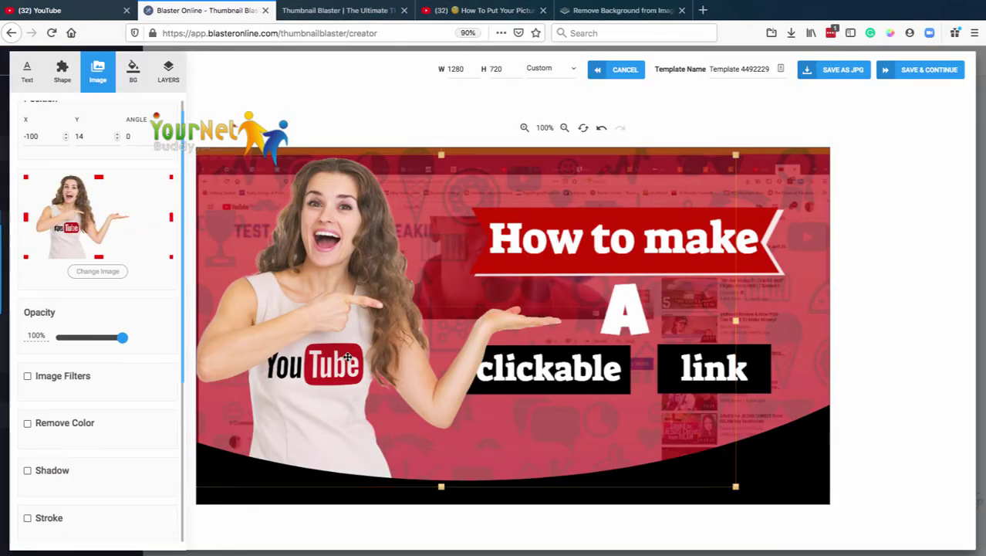
left_click(93, 271)
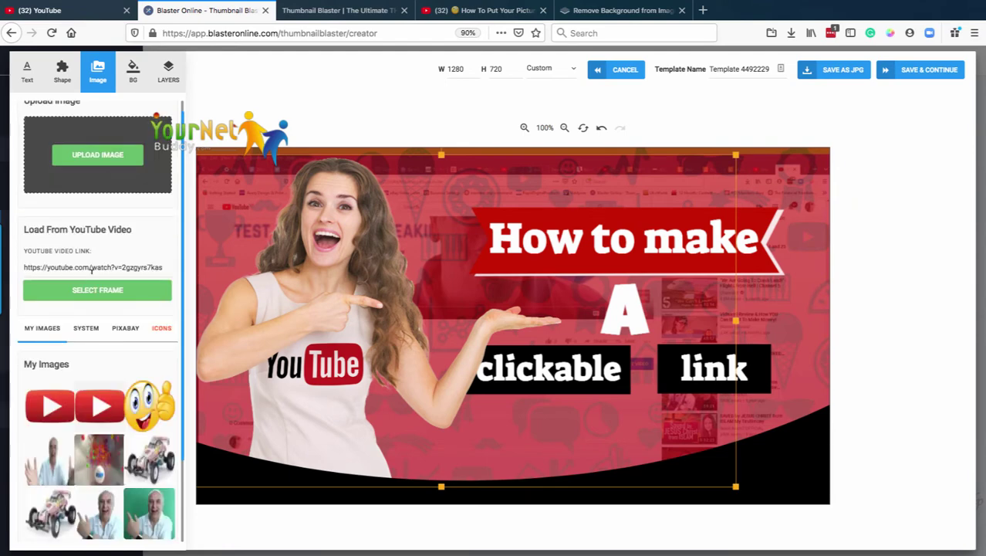
left_click(95, 164)
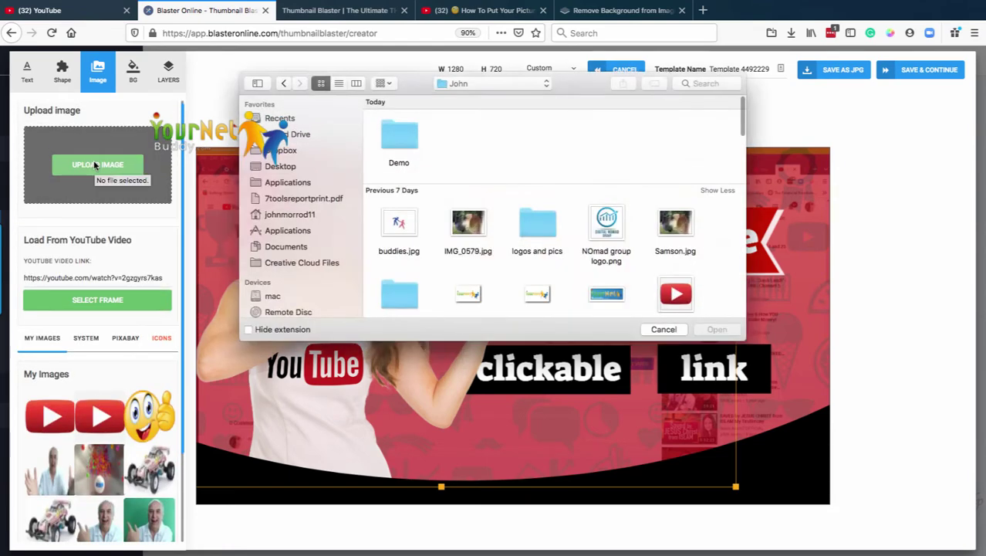
left_click(397, 139)
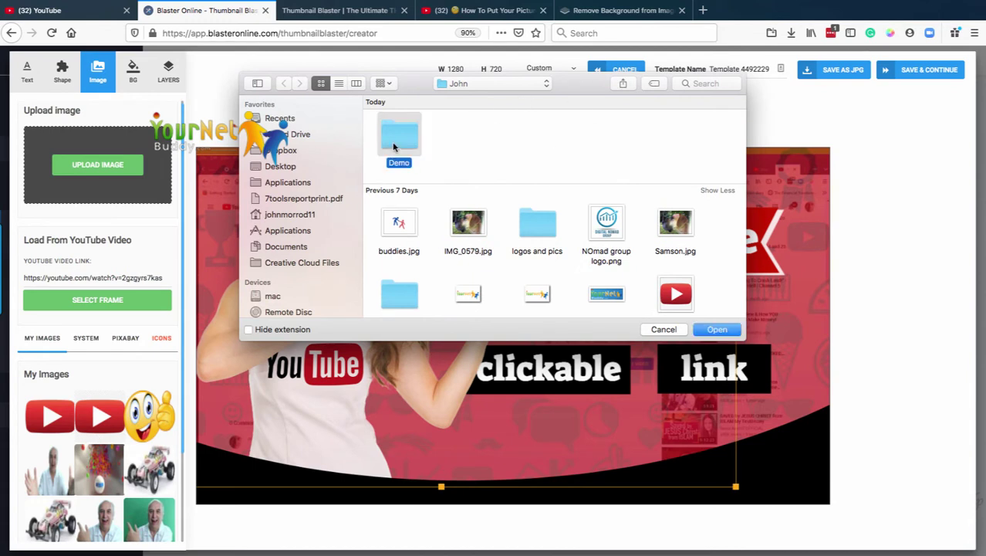
double_click(397, 139)
left_click(400, 139)
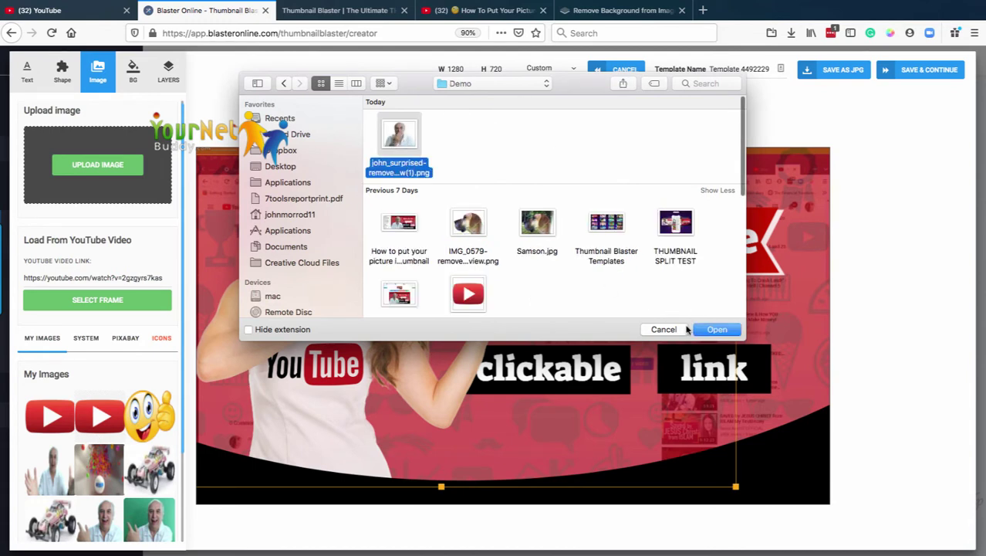
left_click(717, 329)
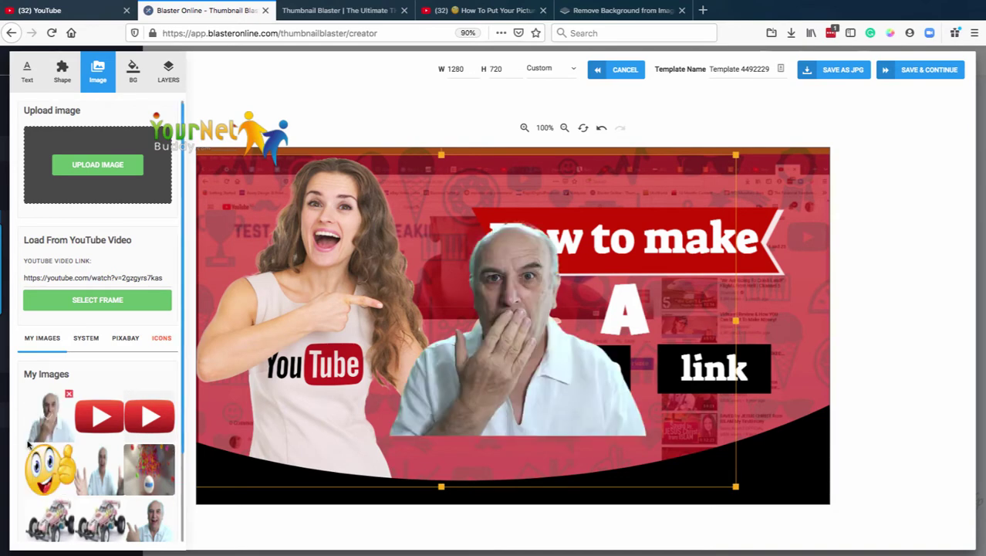
- Shift the man's cut-out to about X 438, Y 144 and delete the picture of the woman from the thumbnail
left_click_drag(585, 392, 627, 392)
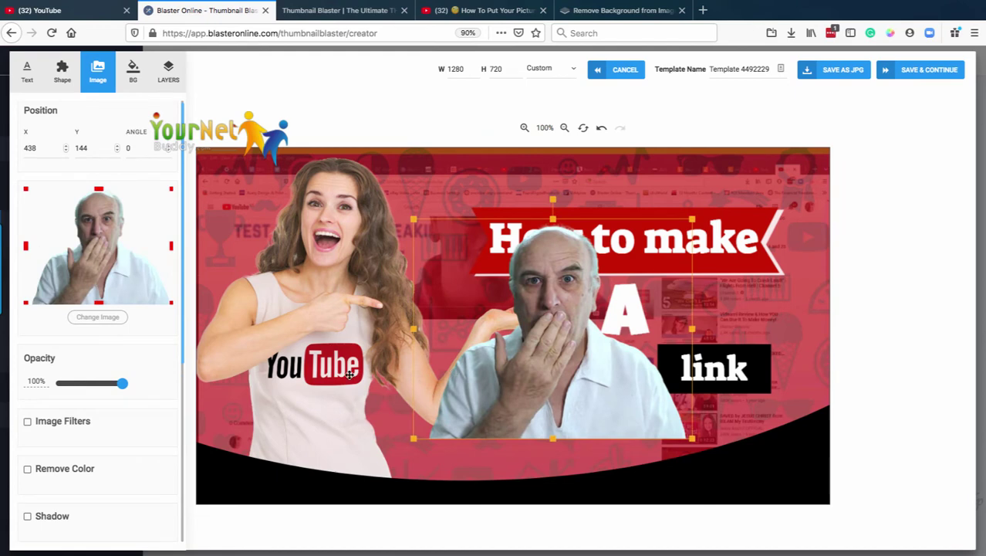
left_click(267, 375)
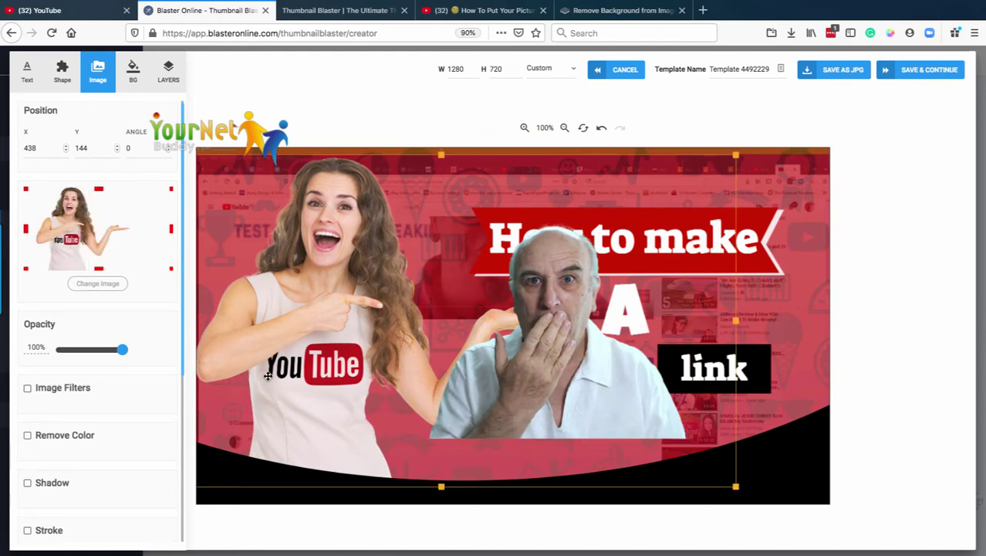
key("Delete")
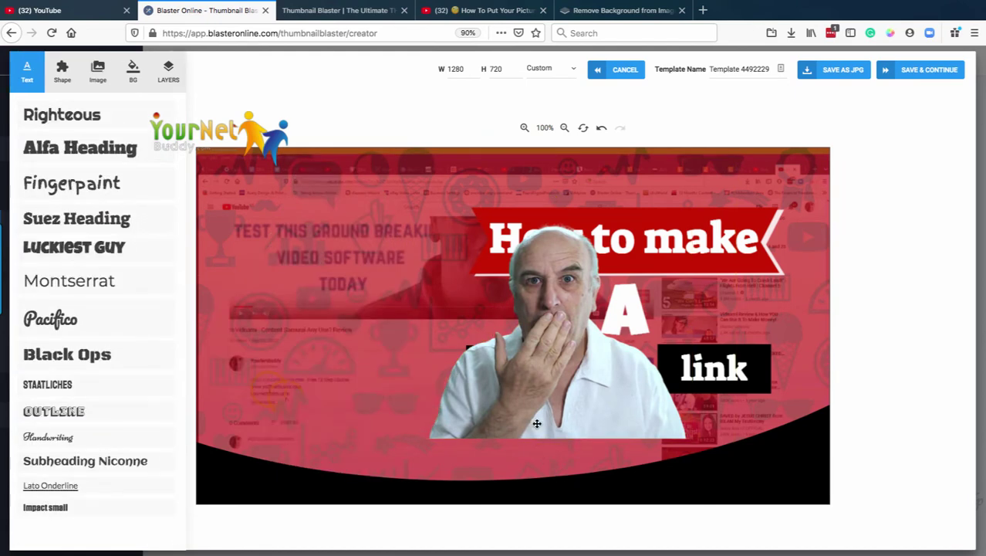
- Enlarge the man's cut-out to nearly the canvas height and place it on the left side at about X -97, Y 29
left_click_drag(537, 423, 298, 476)
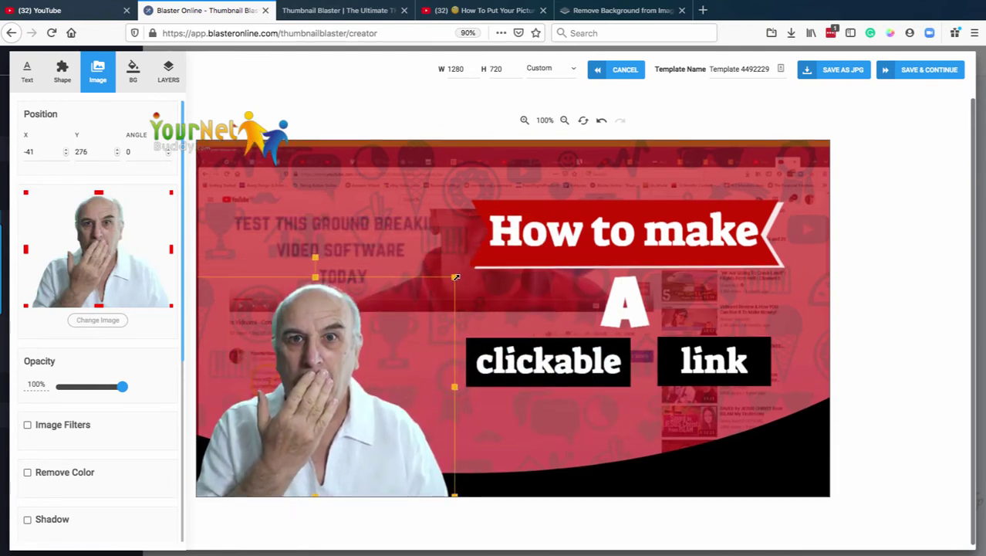
left_click_drag(455, 276, 593, 166)
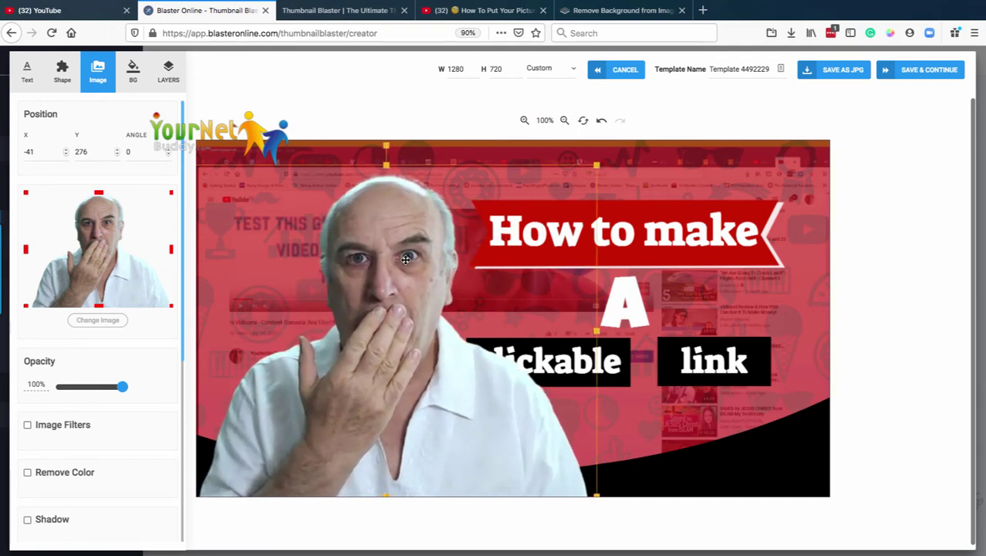
left_click_drag(406, 259, 378, 249)
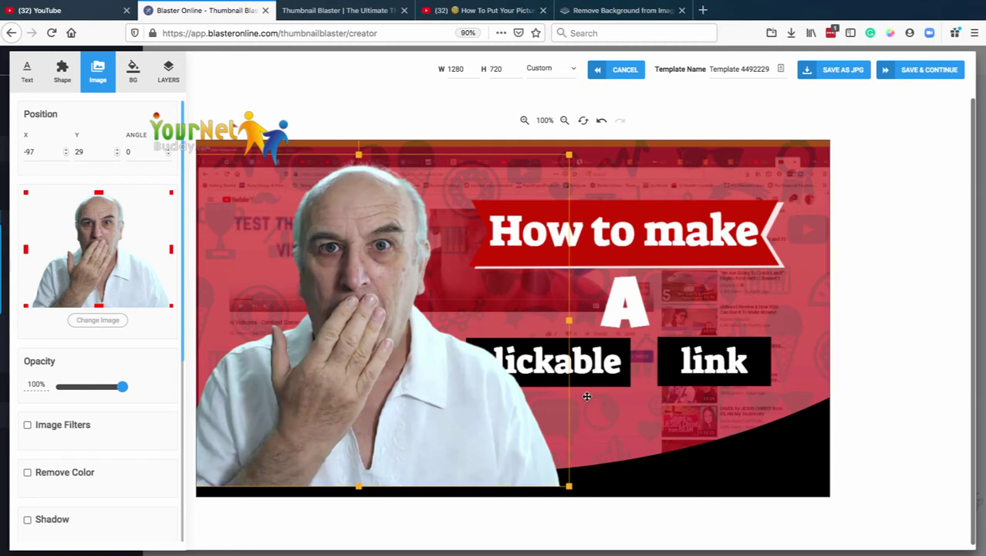
- Bring the black box behind the word "clickable" forward in the layer order, in front of the man's cut-out
scroll(587, 396, "down", 1)
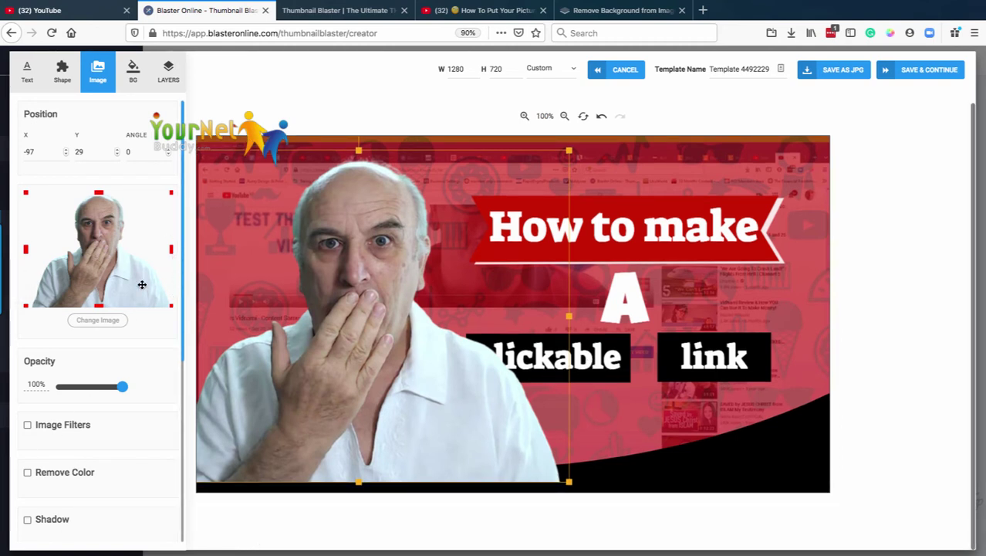
scroll(142, 285, "down", 5)
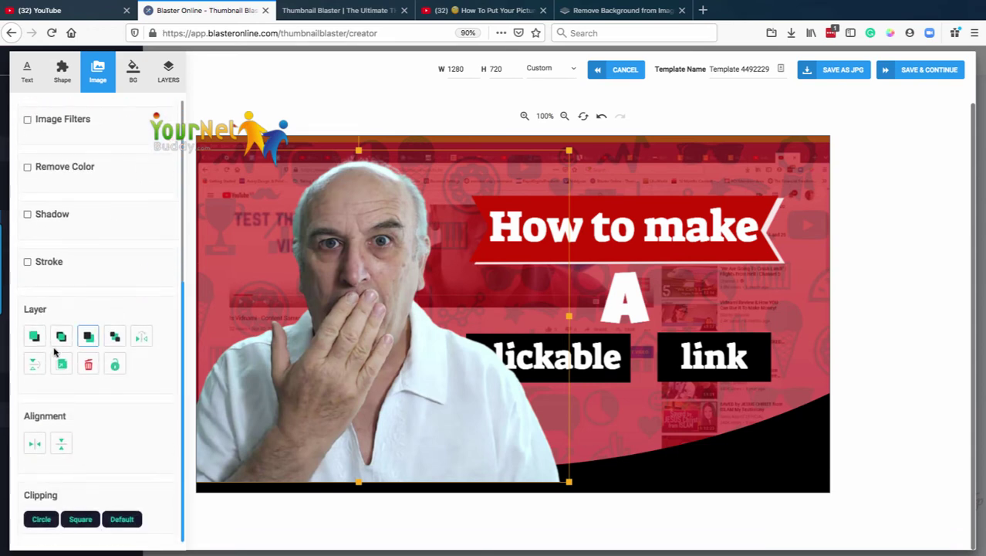
left_click(58, 347)
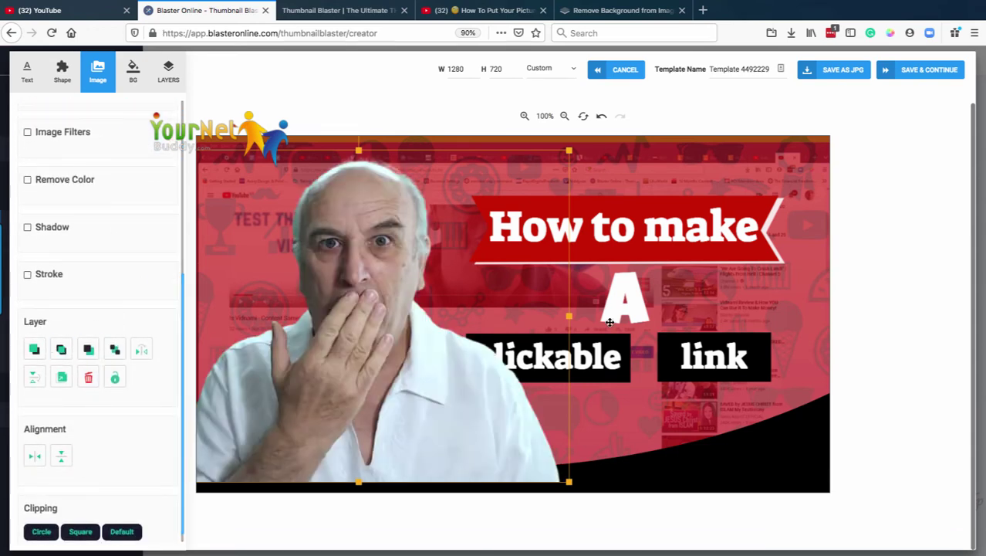
left_click(616, 349)
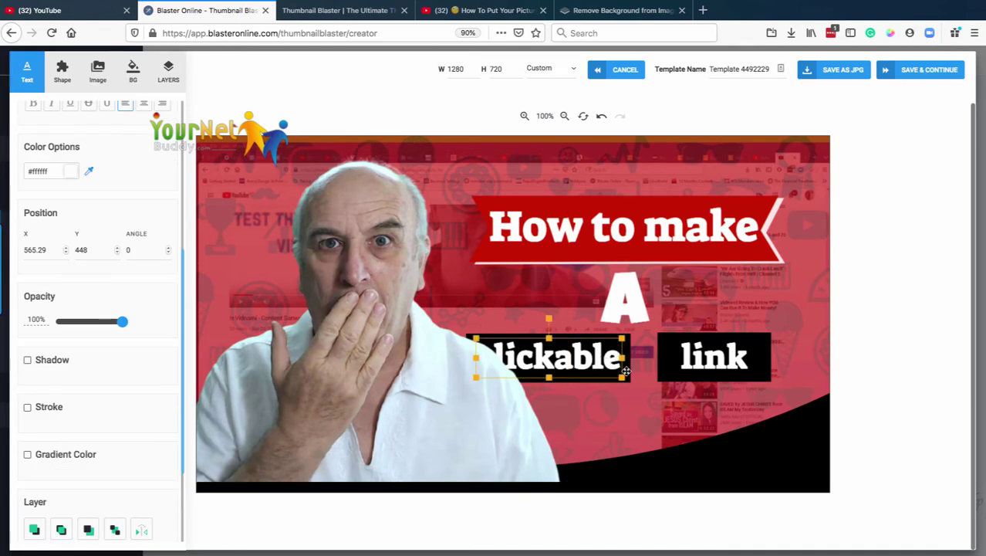
left_click(627, 372)
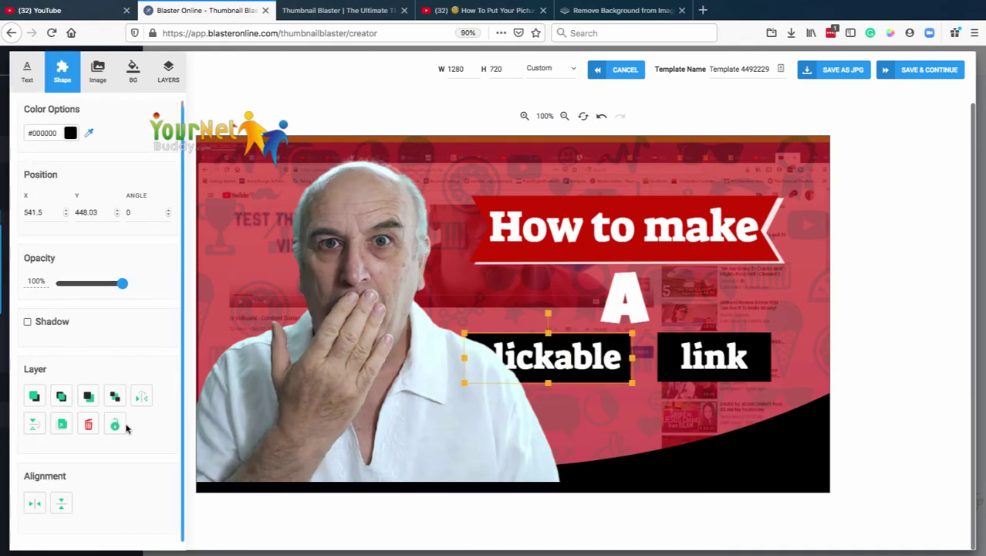
left_click(34, 396)
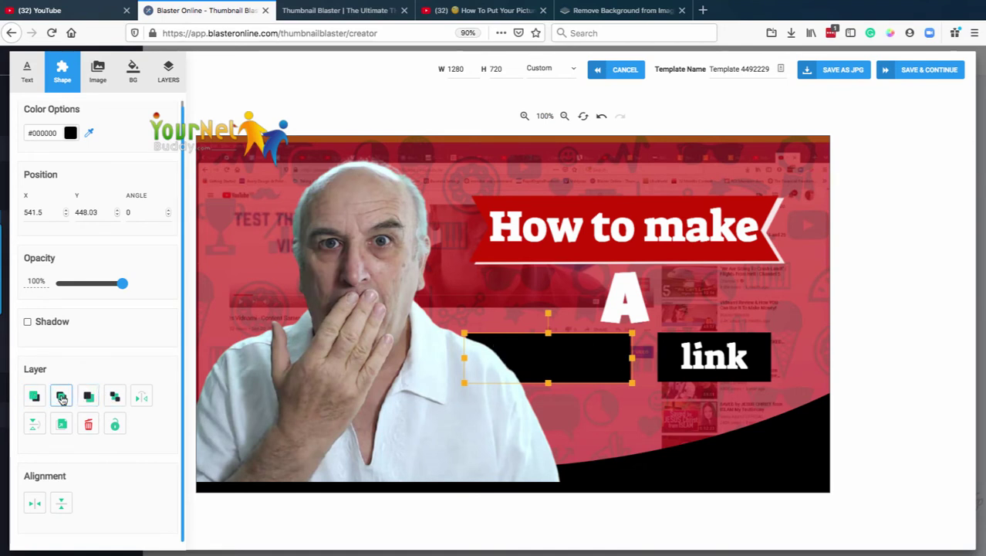
left_click(61, 397)
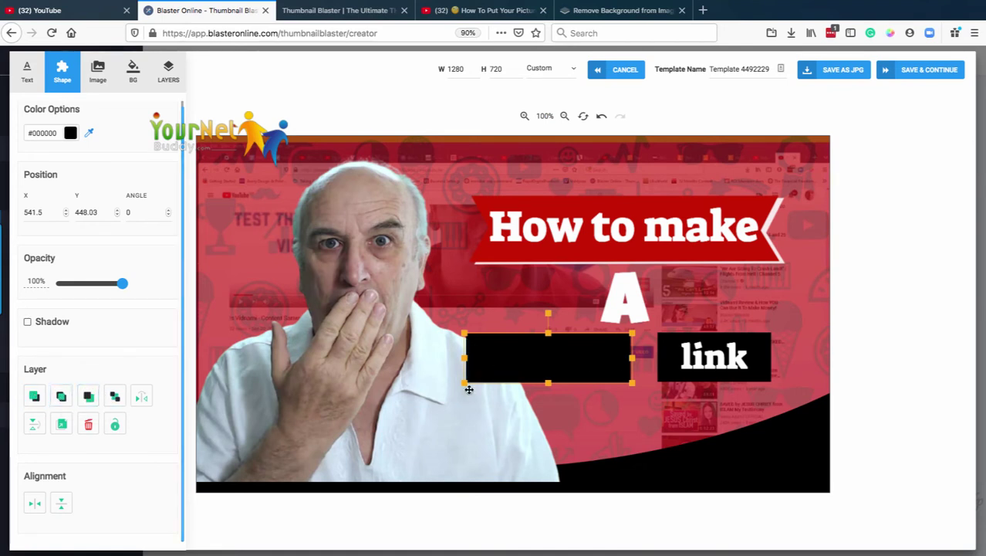
- Move the black box up to about Y 373, bring the "clickable" text to the front and place it on the box
left_click_drag(549, 370, 546, 334)
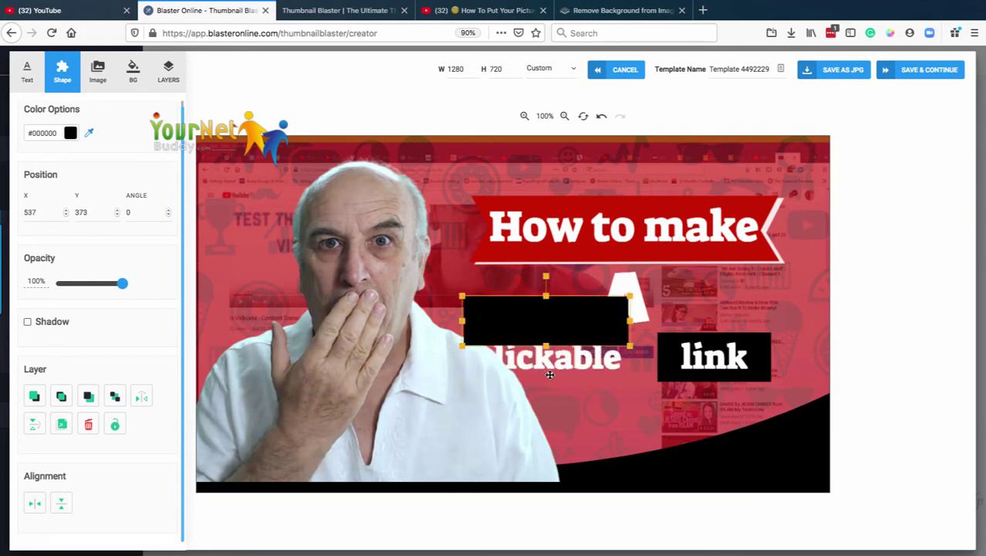
left_click(549, 368)
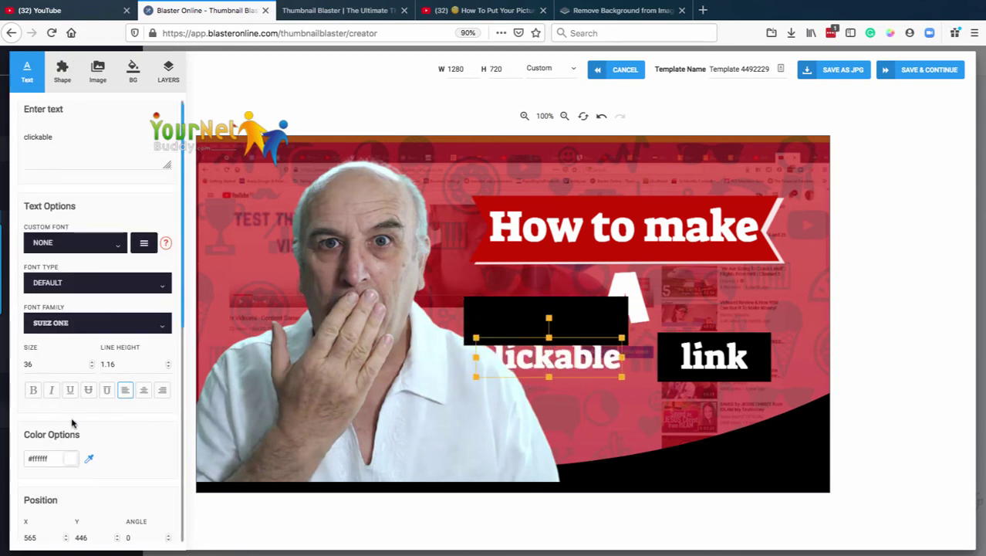
scroll(90, 424, "down", 1)
scroll(90, 423, "down", 5)
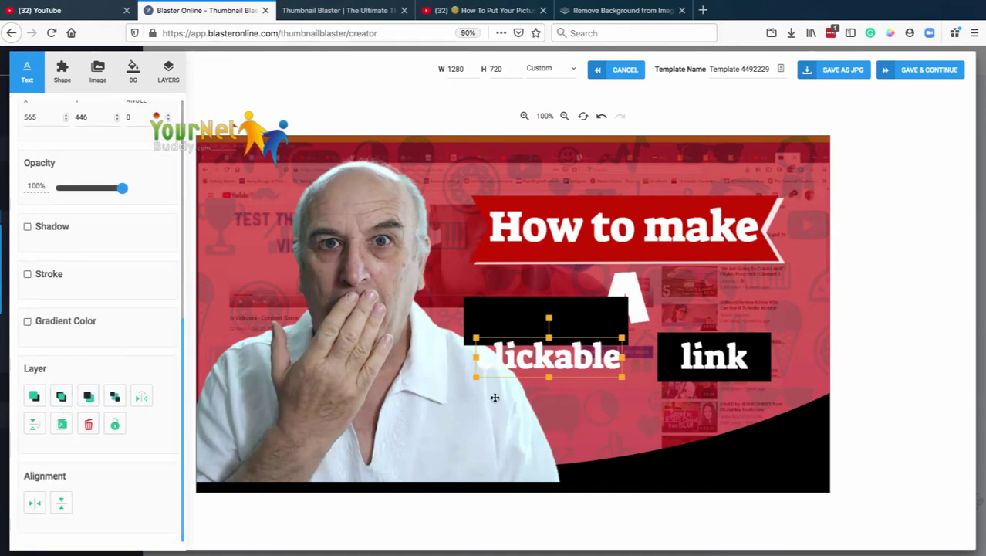
left_click_drag(528, 359, 524, 305)
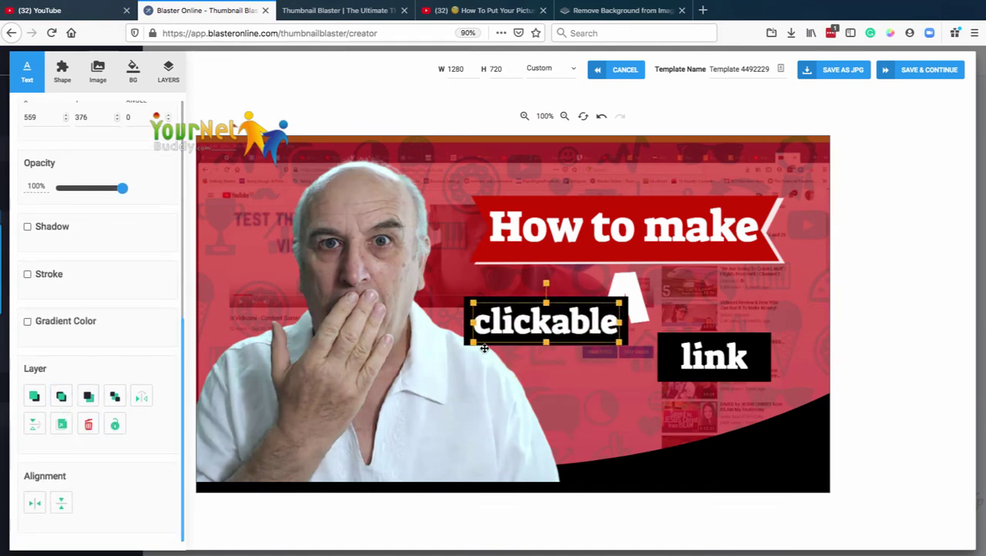
- Lower the black box over the man's shoulder and place the "clickable" text on it at about X 540, Y 469
left_click_drag(471, 332, 490, 402)
left_click(494, 346)
left_click(533, 336)
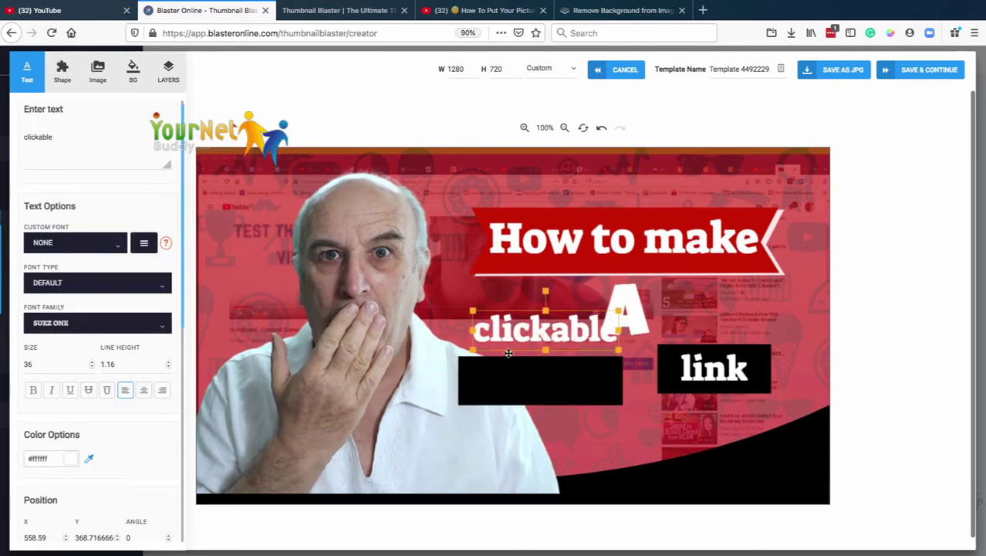
left_click_drag(506, 331, 497, 380)
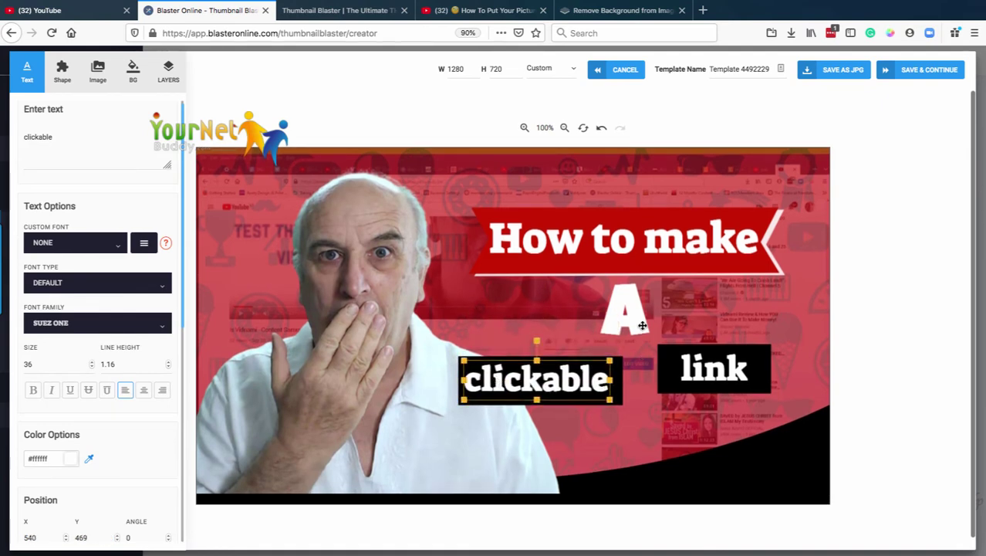
- Select the "How to make" heading text, then save the design and continue to the Save & Publish stage
left_click(648, 242)
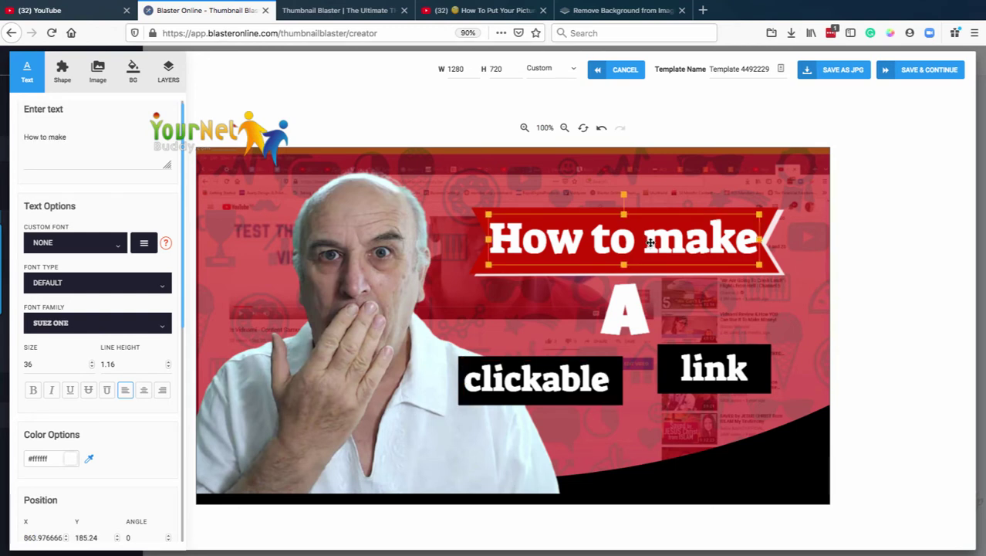
triple_click(656, 242)
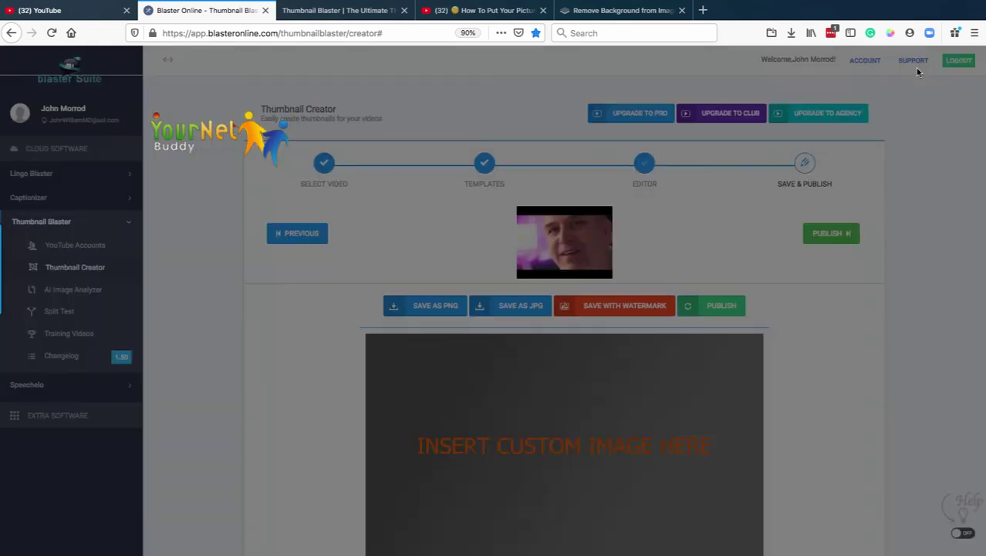
left_click(920, 69)
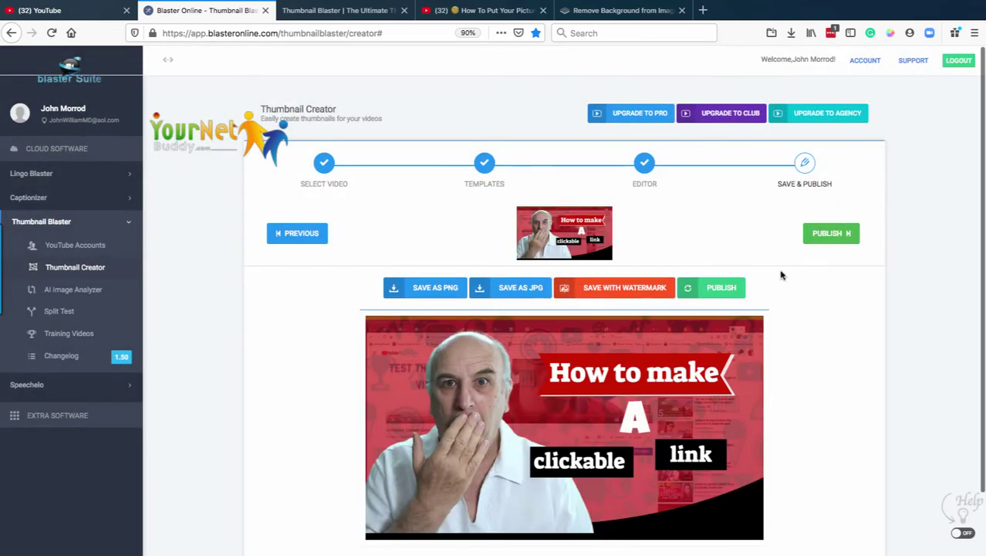
- Review the full preview of the finished thumbnail and proceed to publish it
scroll(826, 274, "down", 2)
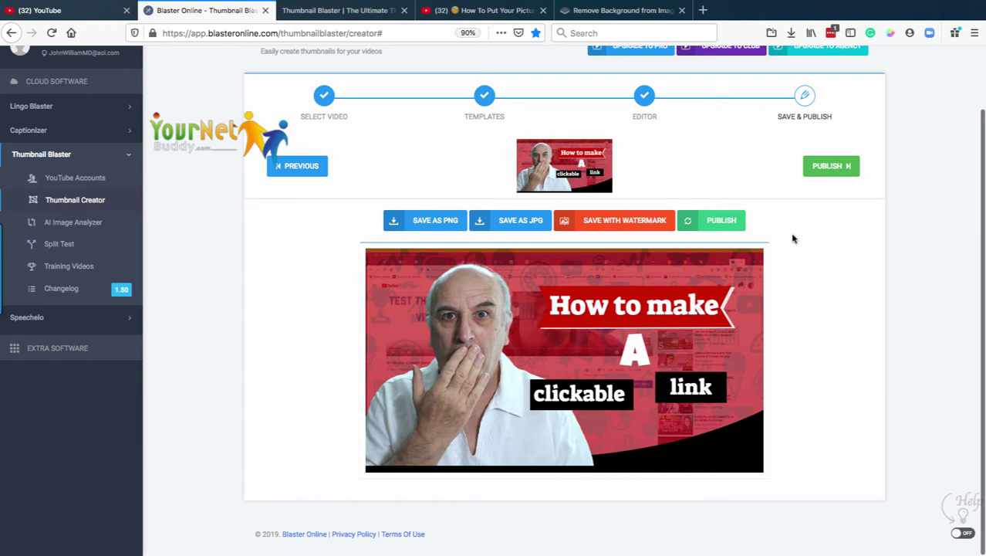
scroll(793, 238, "up", 2)
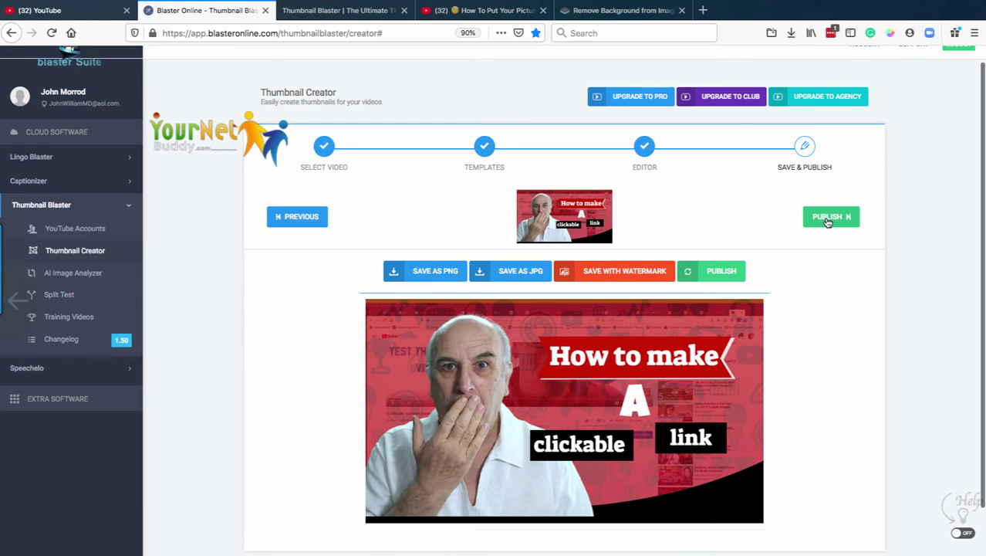
scroll(828, 256, "down", 2)
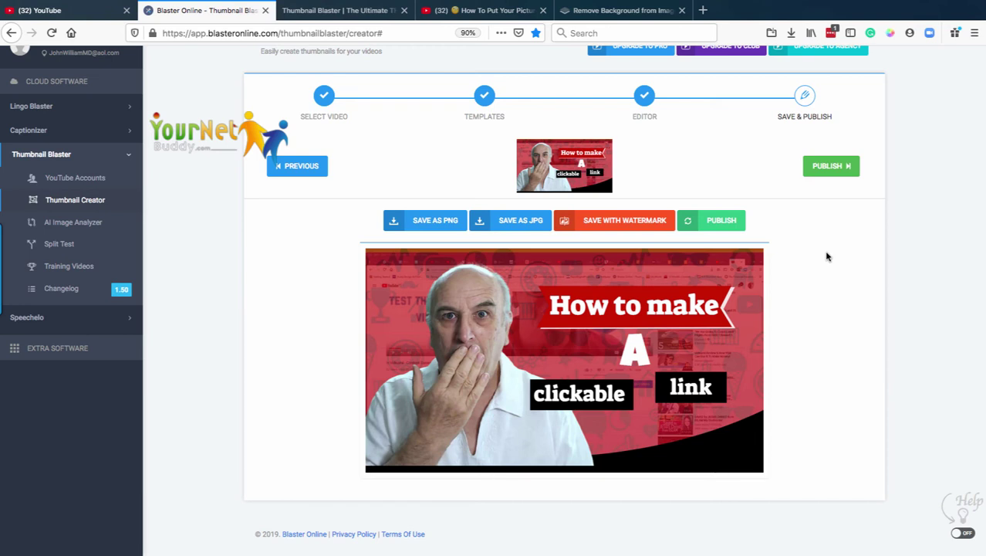
left_click(827, 170)
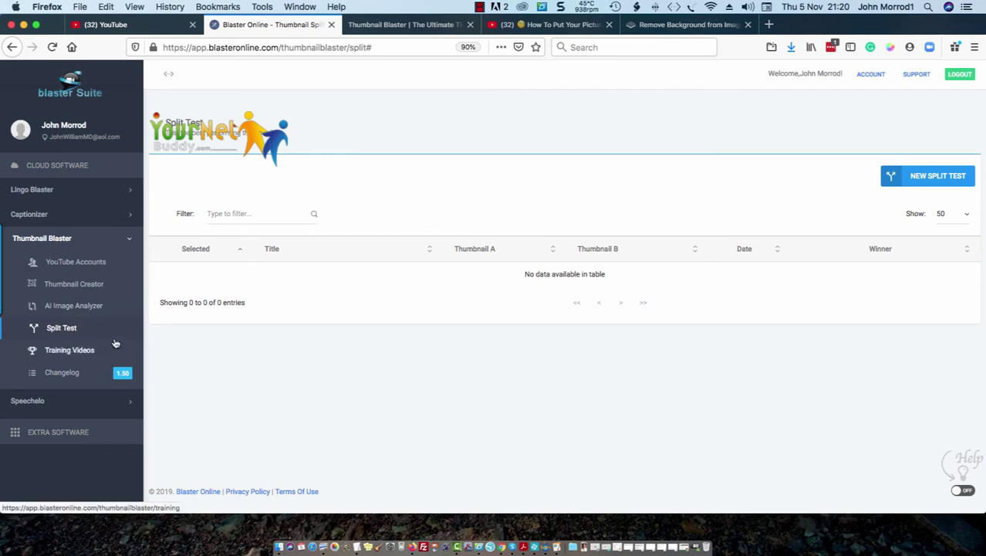
- Start a new split test and set its YouTube channel to YourNetBuddy
left_click(937, 177)
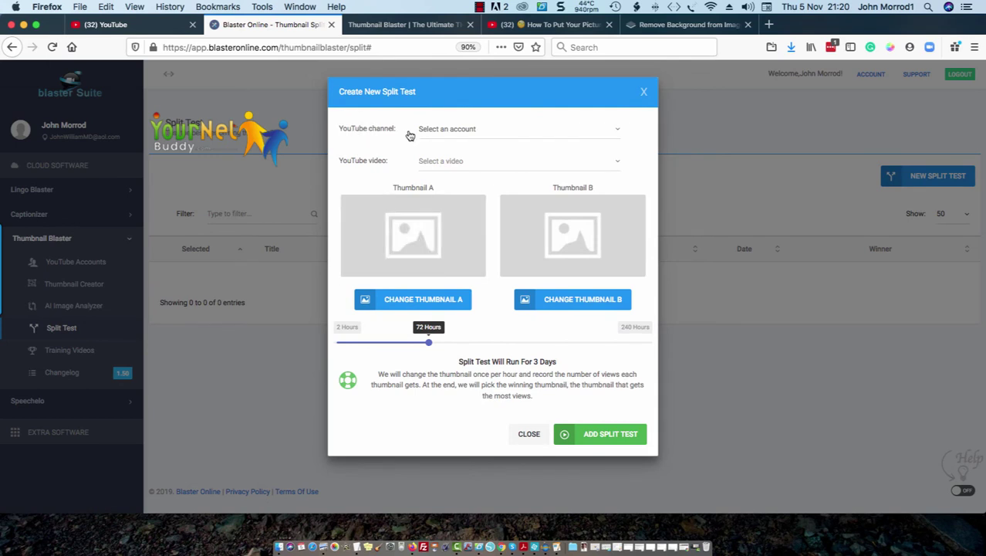
left_click(617, 134)
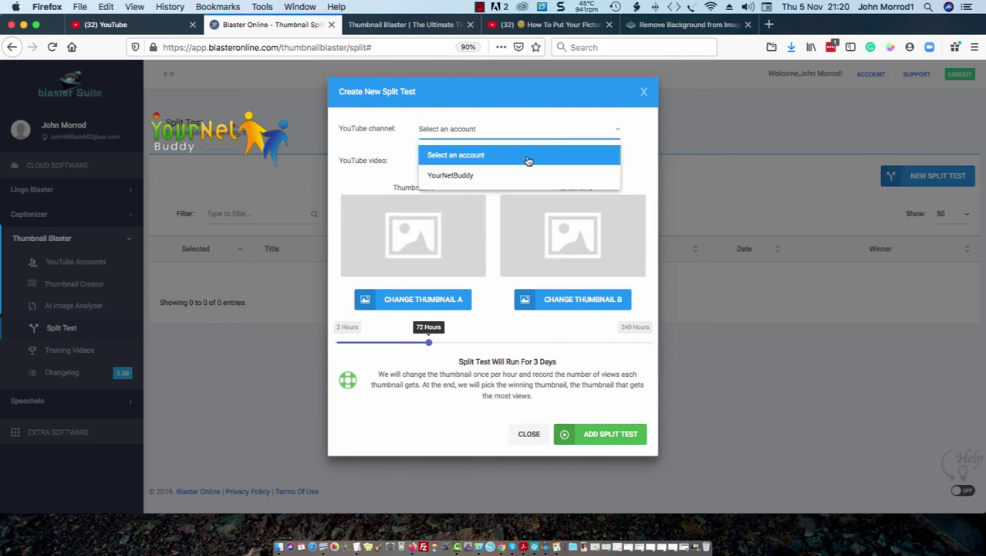
left_click(455, 175)
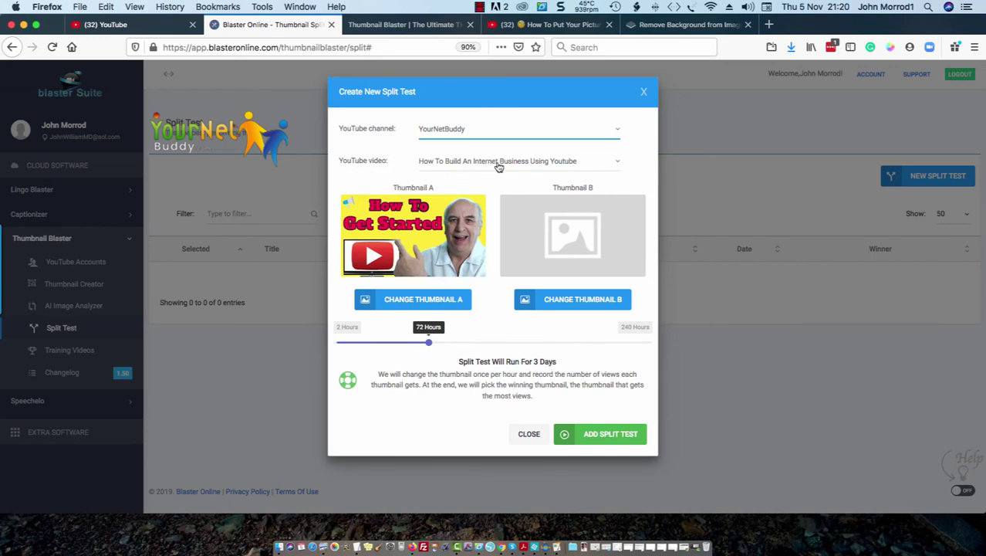
- Choose "Why Is Everyone Else Succeeding?" as the YouTube video for the split test
left_click(618, 163)
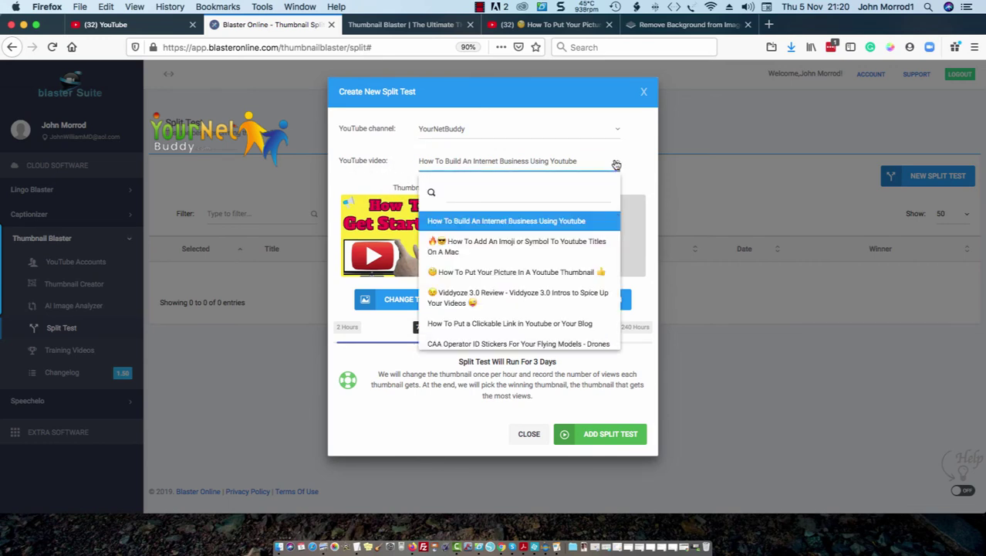
scroll(517, 240, "down", 5)
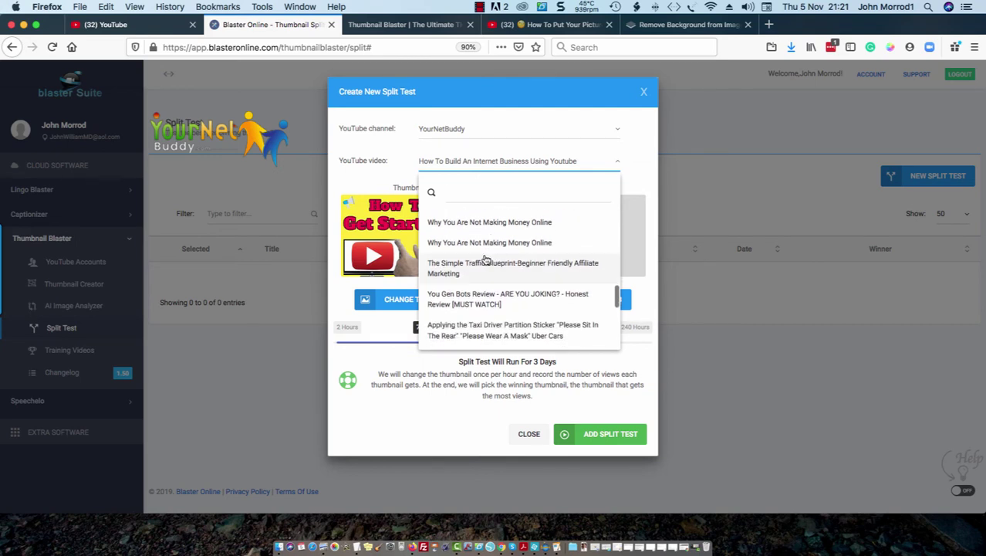
scroll(482, 250, "up", 2)
scroll(478, 224, "down", 1)
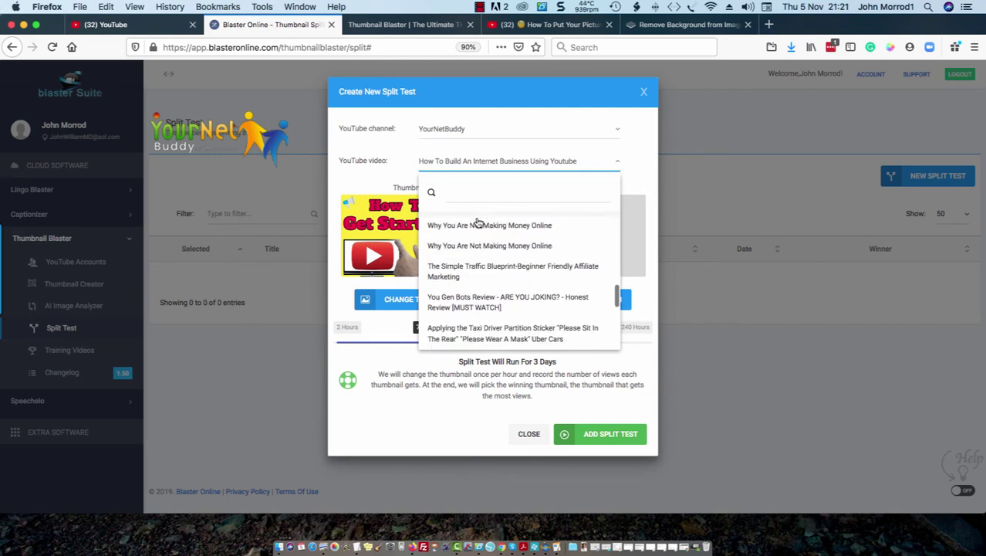
scroll(479, 223, "up", 1)
left_click(477, 222)
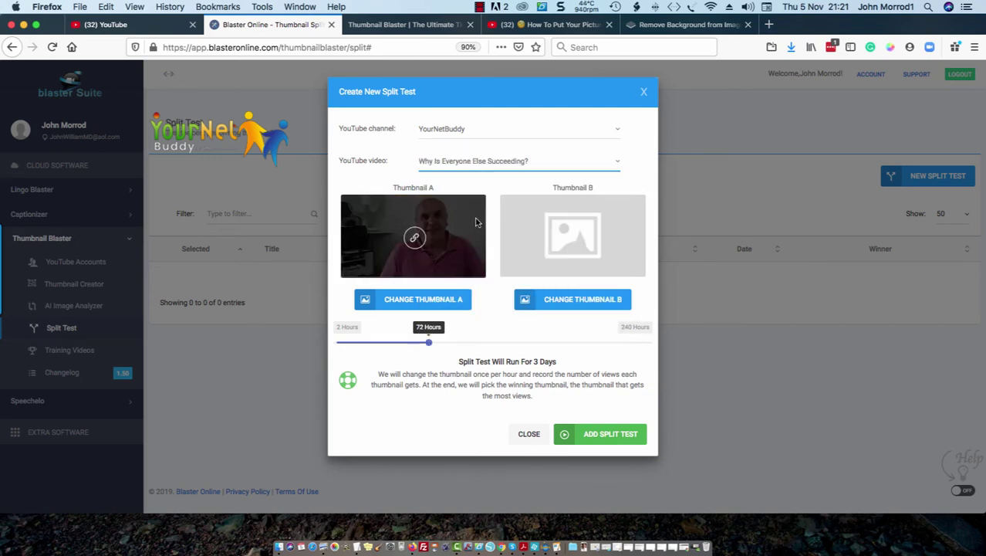
- Replace Thumbnail A of the split test with Template(3).jpg from the Downloads folder
left_click(419, 298)
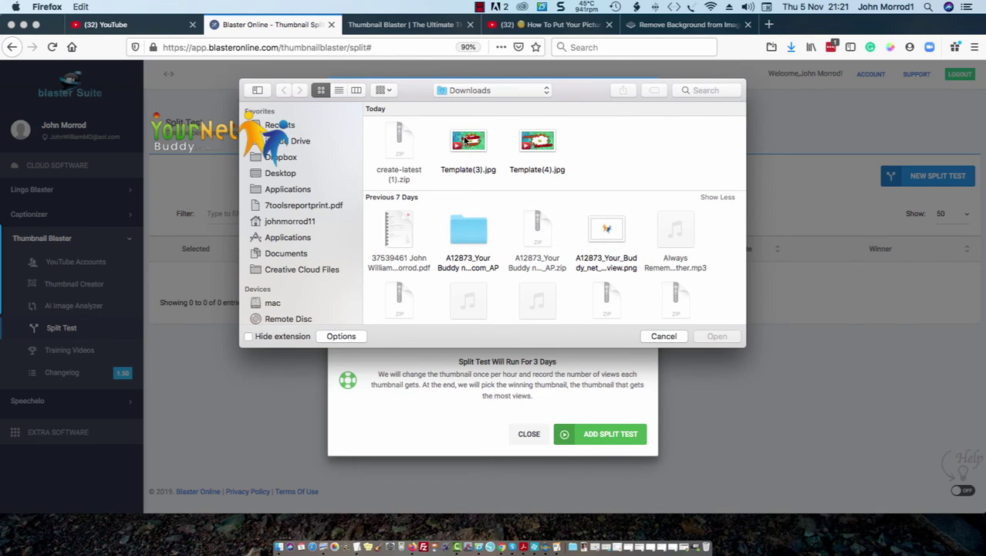
left_click(467, 144)
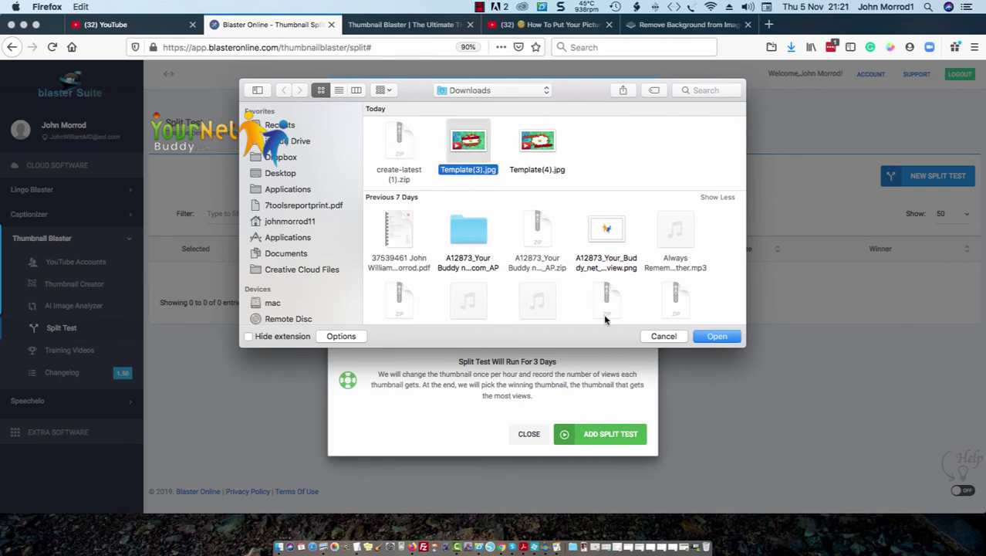
left_click(716, 337)
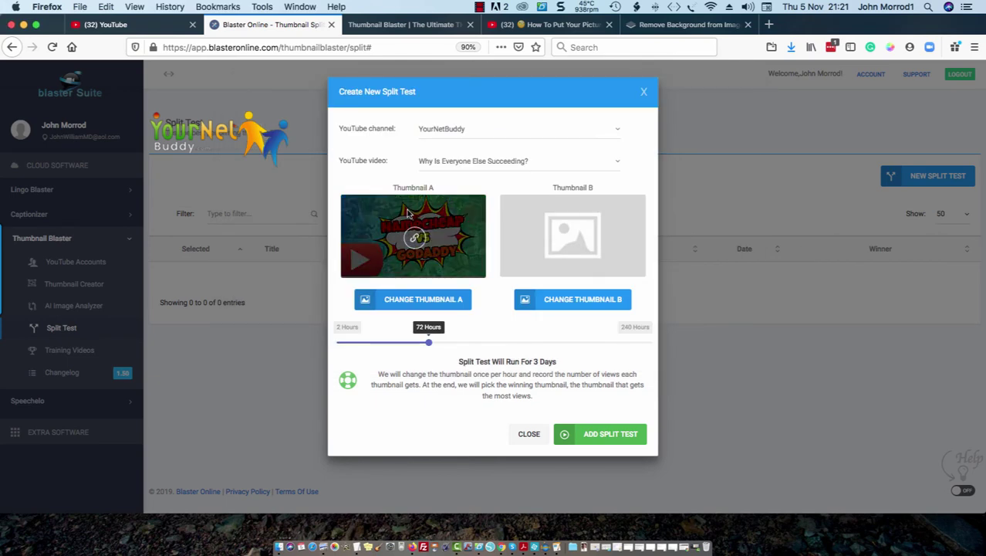
- Set Thumbnail B of the split test to Template(4).jpg from the Downloads folder
left_click(575, 300)
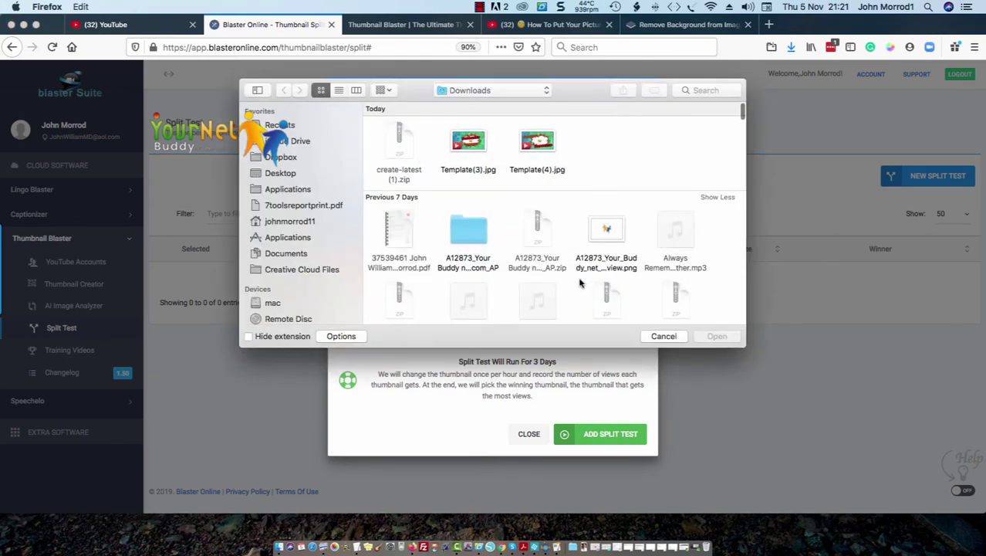
left_click(538, 146)
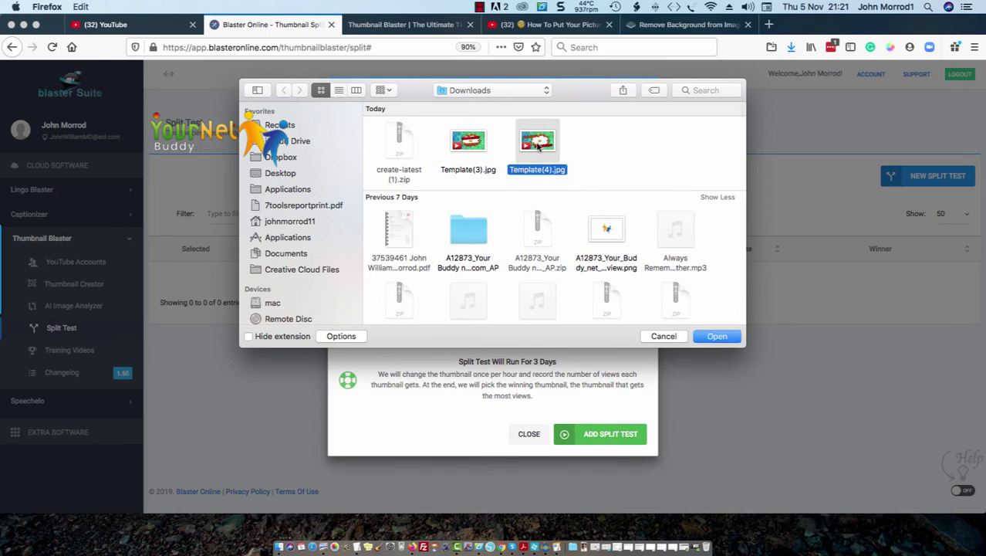
left_click(733, 342)
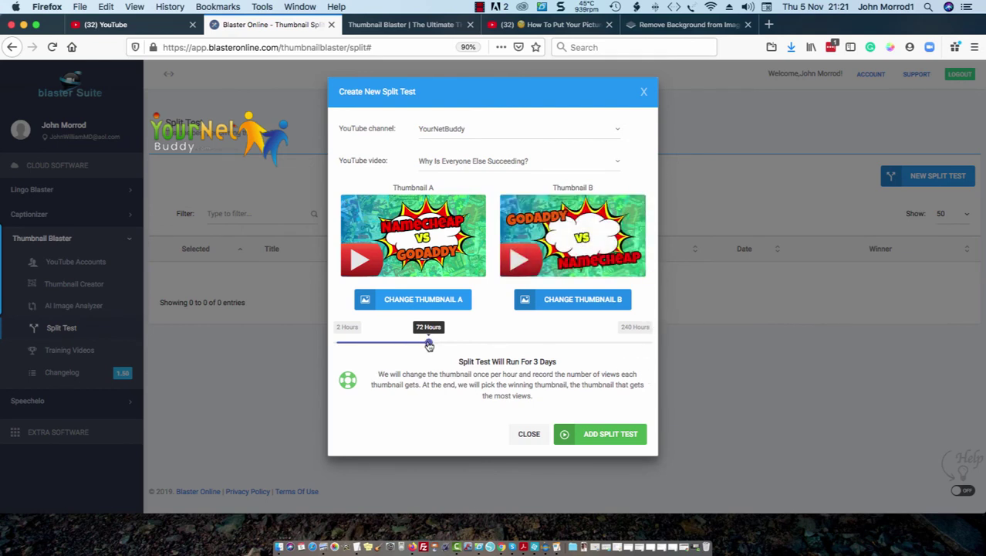
mouse_move(402, 223)
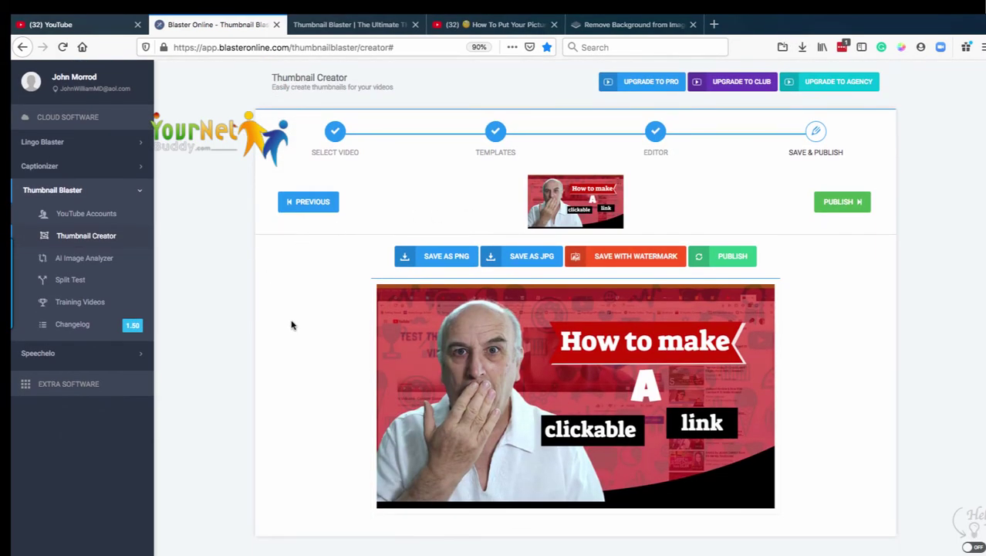
scroll(281, 324, "up", 1)
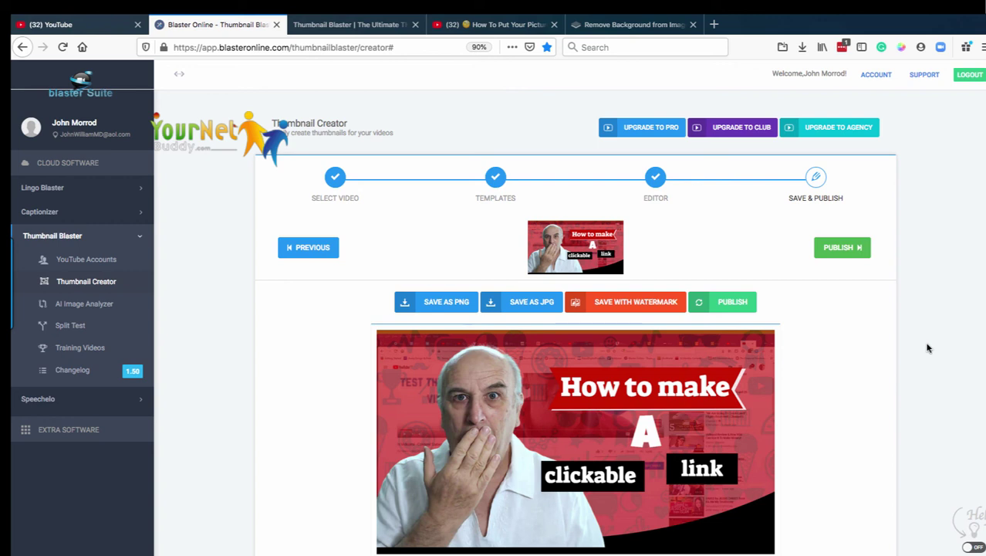
scroll(928, 347, "down", 1)
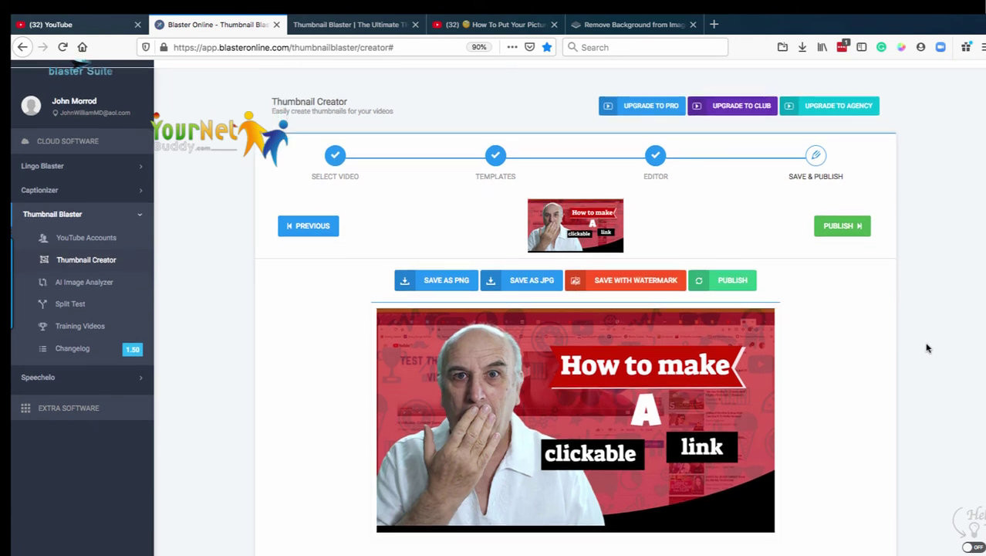
scroll(928, 347, "down", 1)
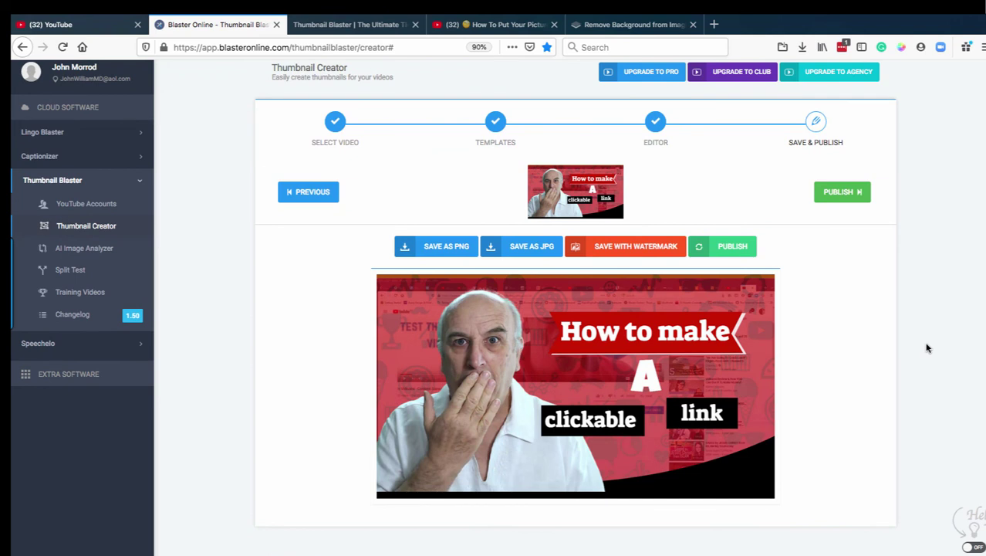